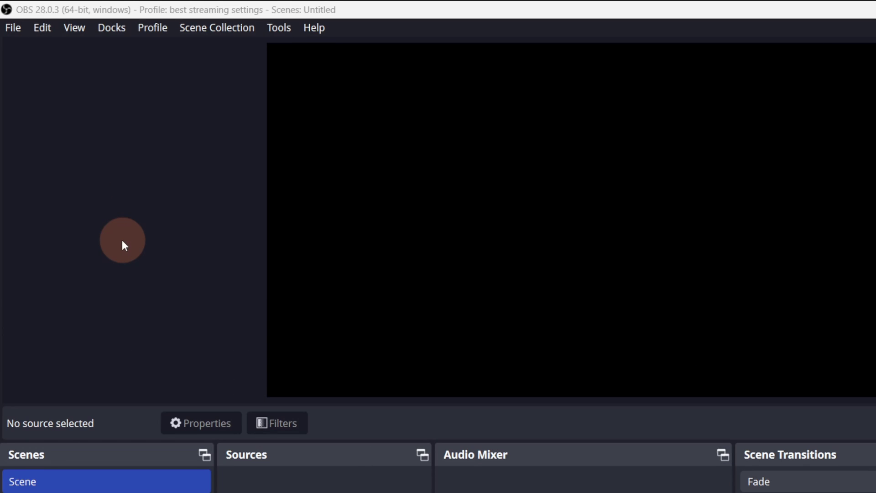
# - Keep the best streaming settings profile as the active profile
pyautogui.click(226, 30)
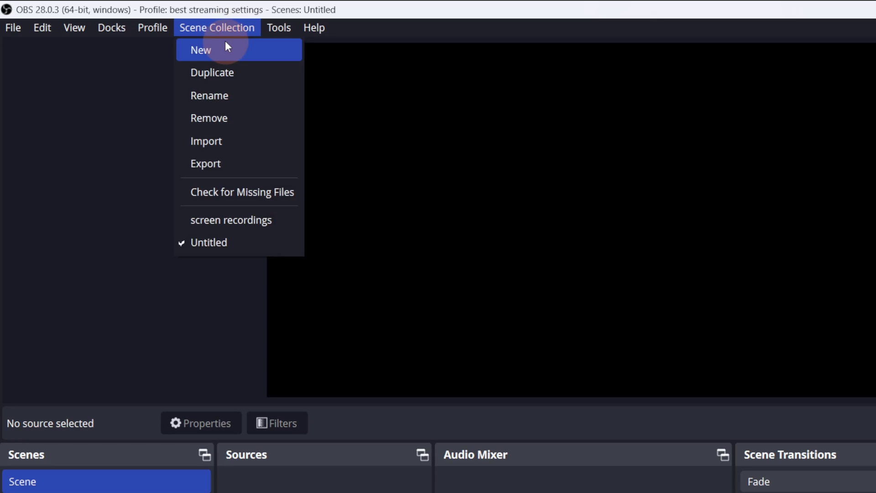
pyautogui.moveTo(152, 28)
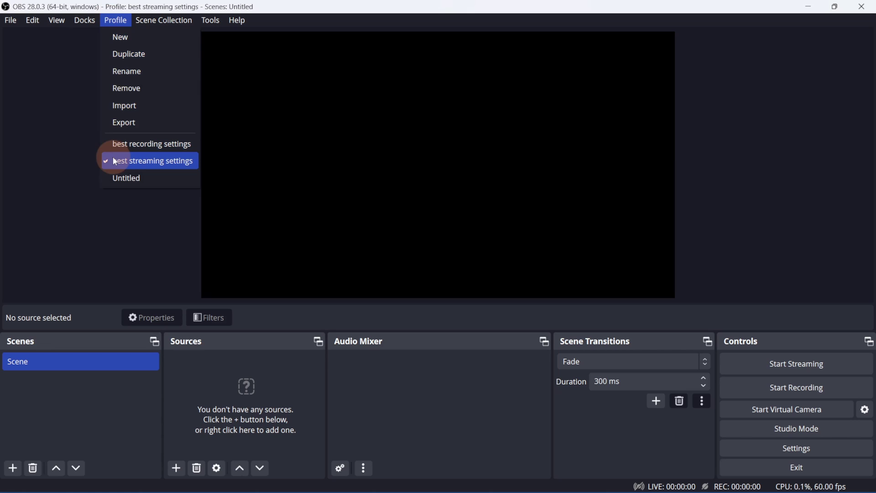
pyautogui.click(158, 161)
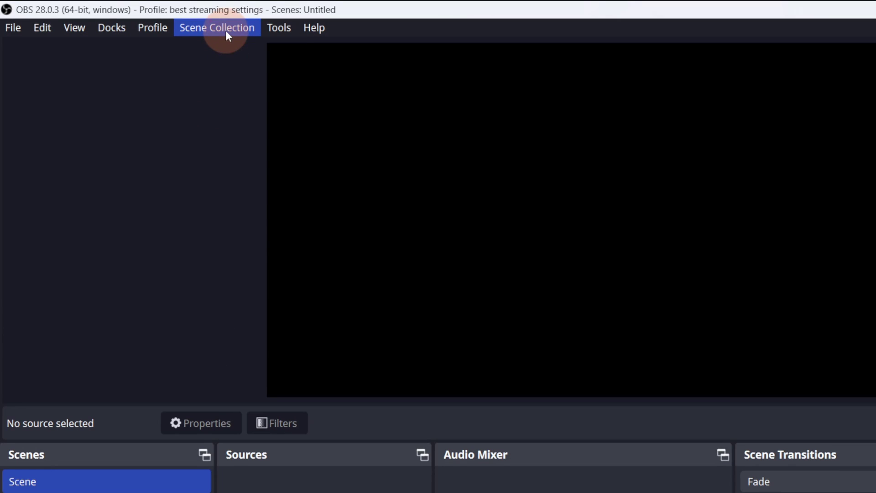
# - Create a new scene collection named 'live stream scene'
pyautogui.click(170, 22)
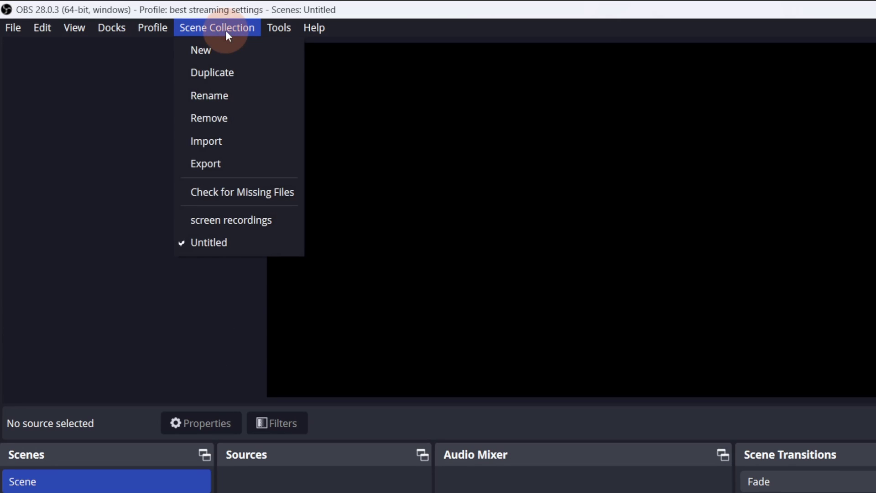
pyautogui.click(223, 46)
pyautogui.write('li')
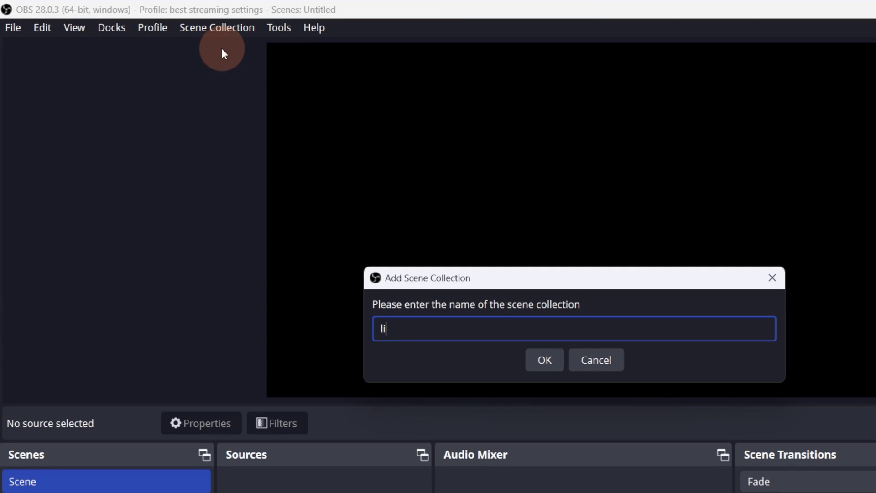
pyautogui.write('ve stream scene')
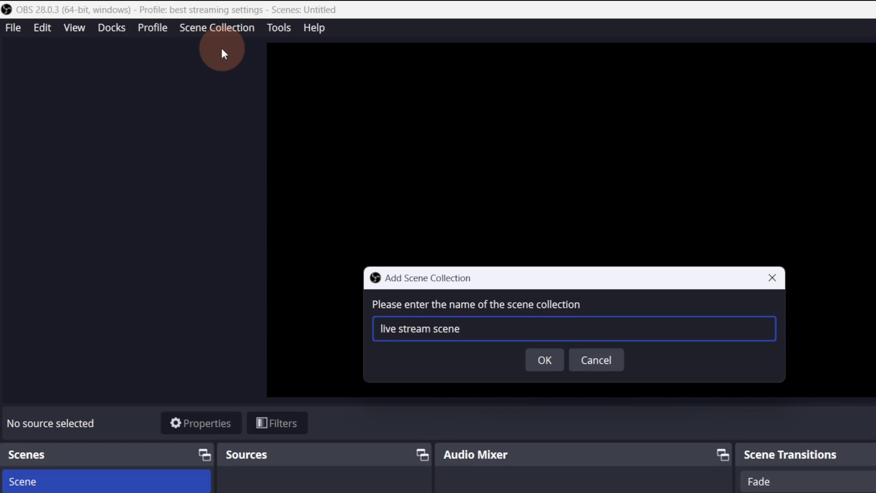
pyautogui.click(546, 362)
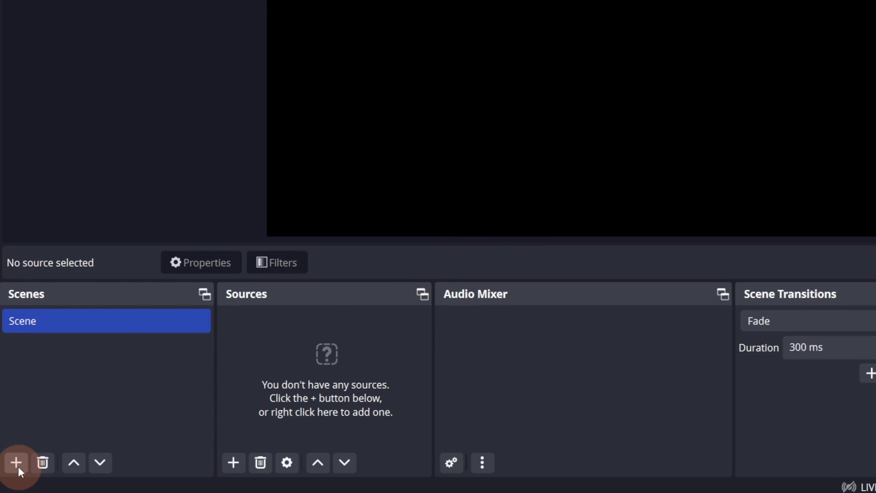
# - Add a new scene named 'main scene'
pyautogui.click(16, 464)
pyautogui.write('main scene')
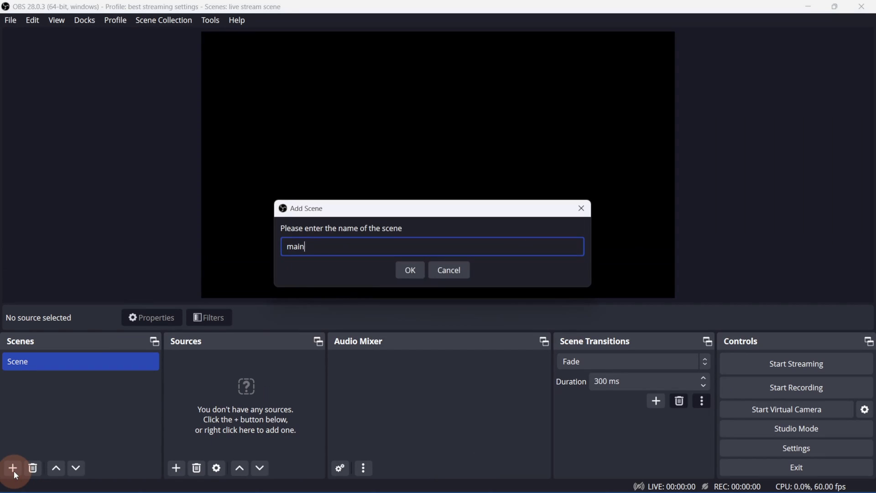
pyautogui.click(410, 269)
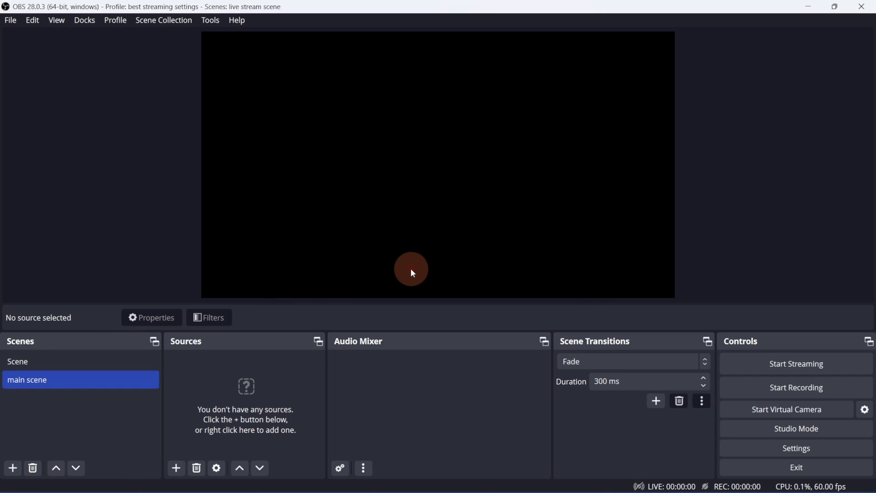
# - Rename the default Scene to 'starting soon'
pyautogui.click(18, 363)
pyautogui.rightClick(18, 364)
pyautogui.click(62, 183)
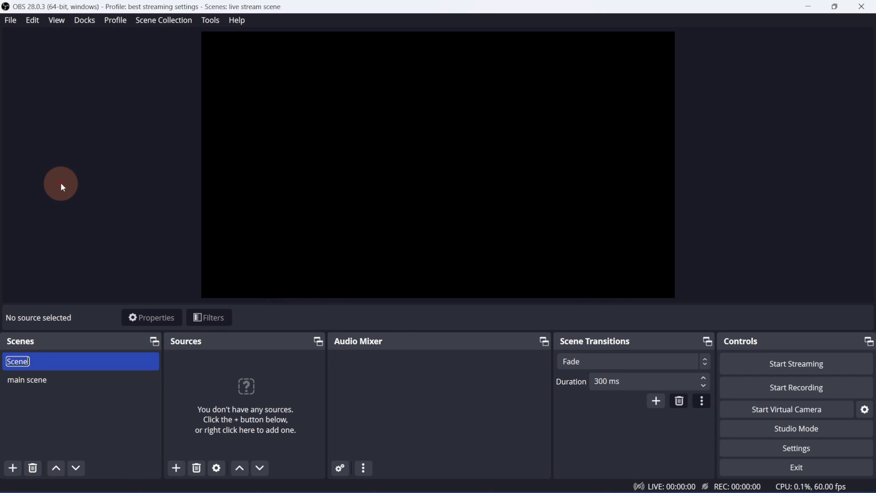
pyautogui.write('starting soon')
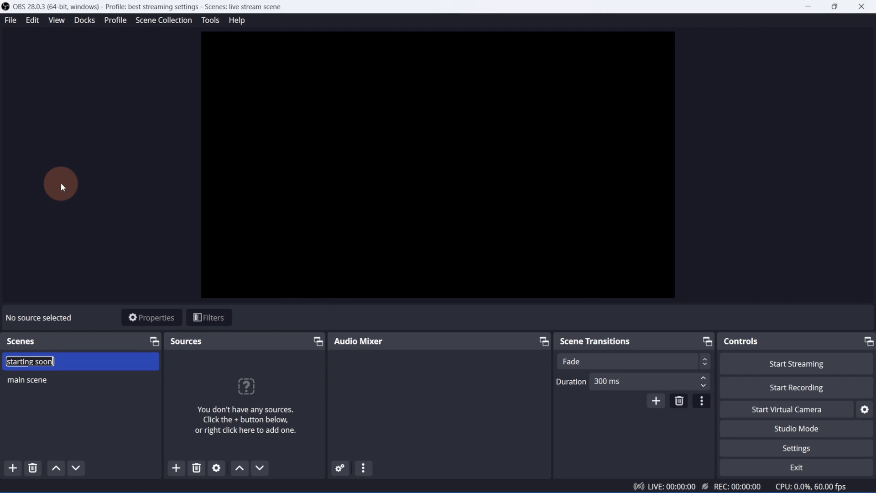
pyautogui.click(62, 183)
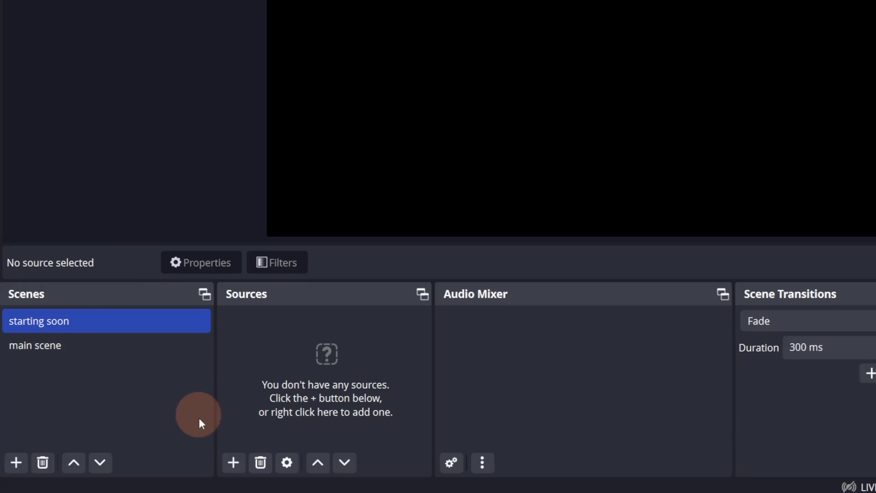
# - Add an Image source named 'starting soon background'
pyautogui.click(232, 462)
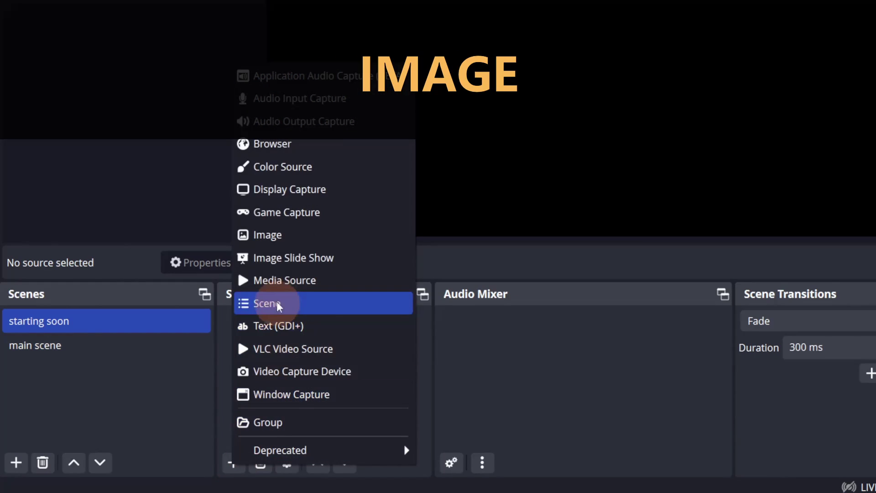
pyautogui.click(284, 243)
pyautogui.write('starting ')
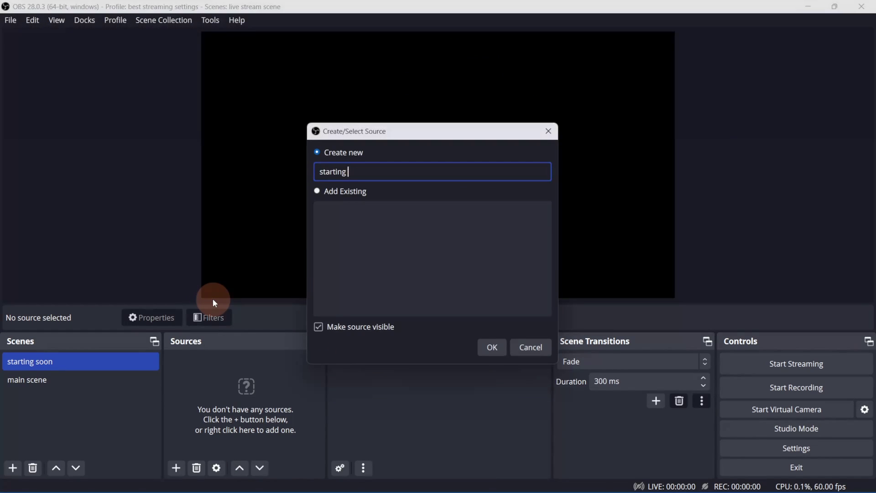
pyautogui.write('soon background')
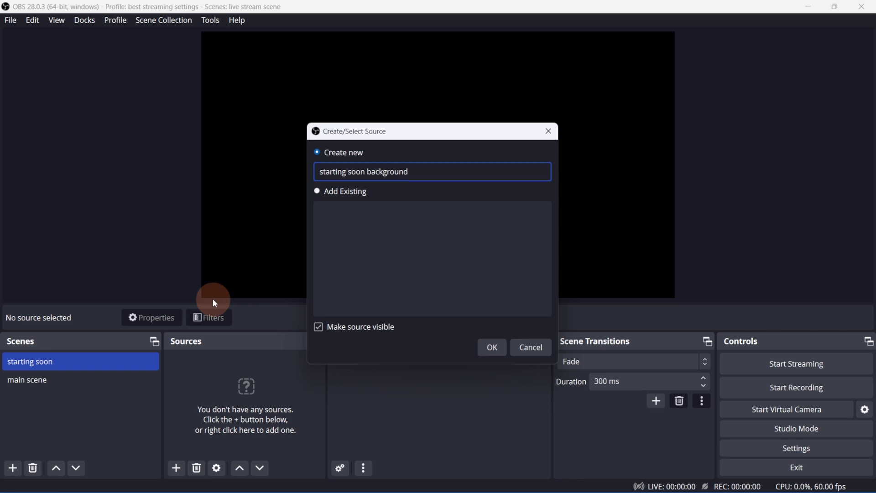
pyautogui.click(489, 346)
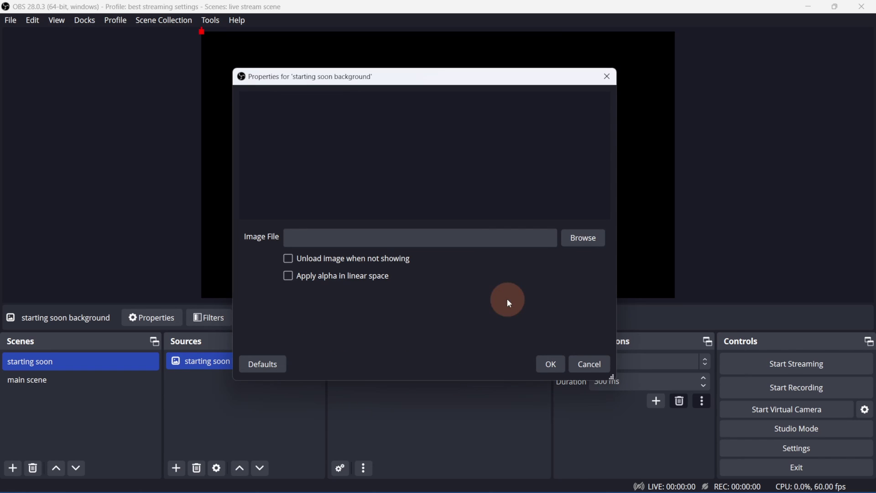
# - Load the black brick-wall jpg into it and bring up the source's transform options
pyautogui.click(573, 238)
pyautogui.click(516, 196)
pyautogui.click(665, 359)
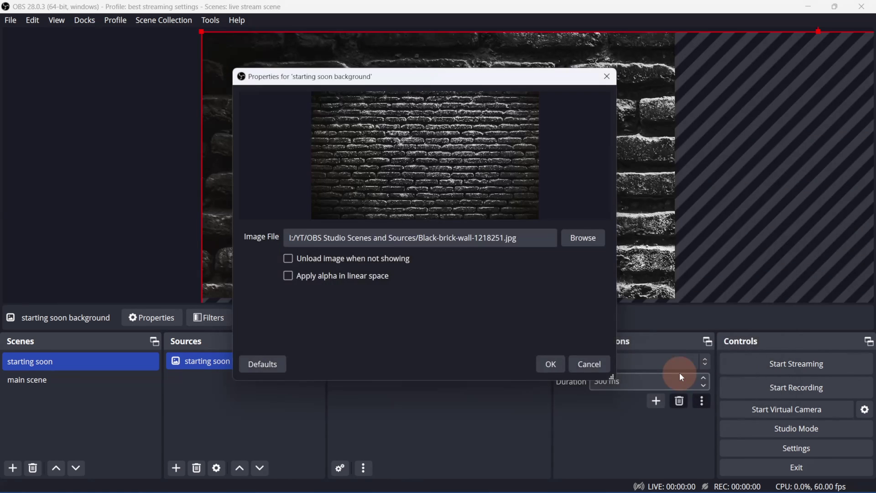
pyautogui.click(550, 363)
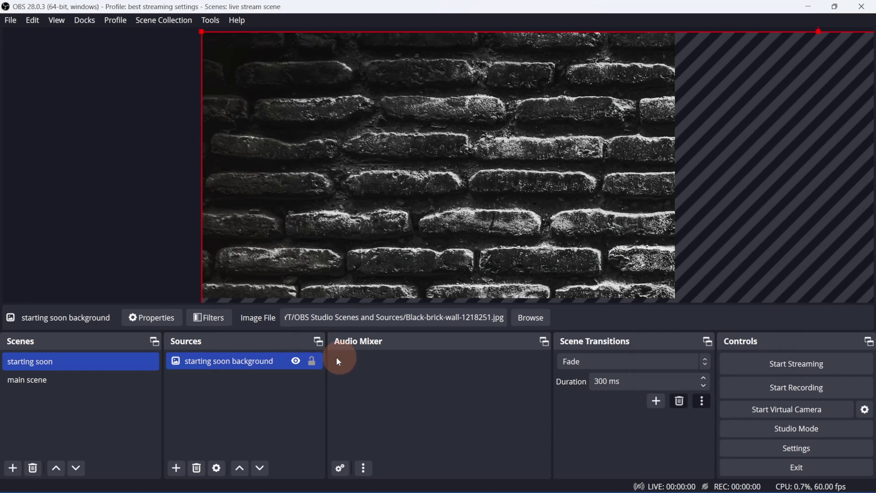
pyautogui.rightClick(203, 361)
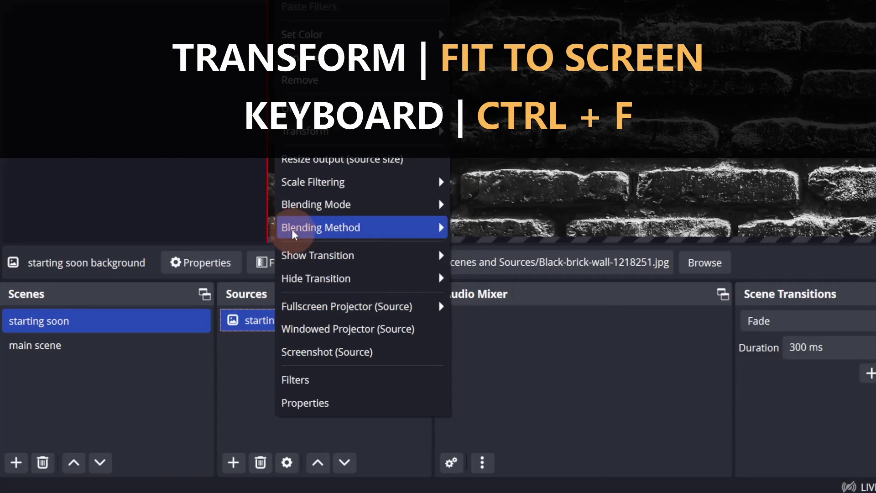
pyautogui.moveTo(313, 135)
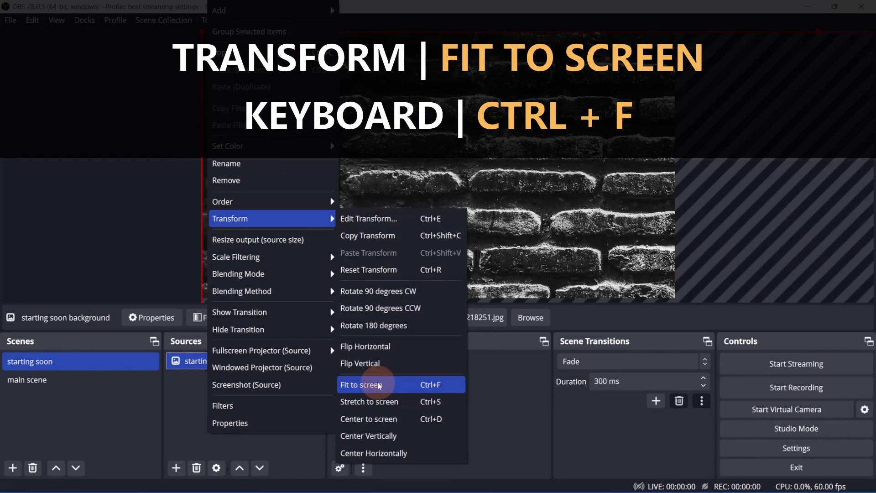
# - Fit the background to screen, then drag in Black-brick-wall-1218251.jpg and fit it too
pyautogui.click(479, 352)
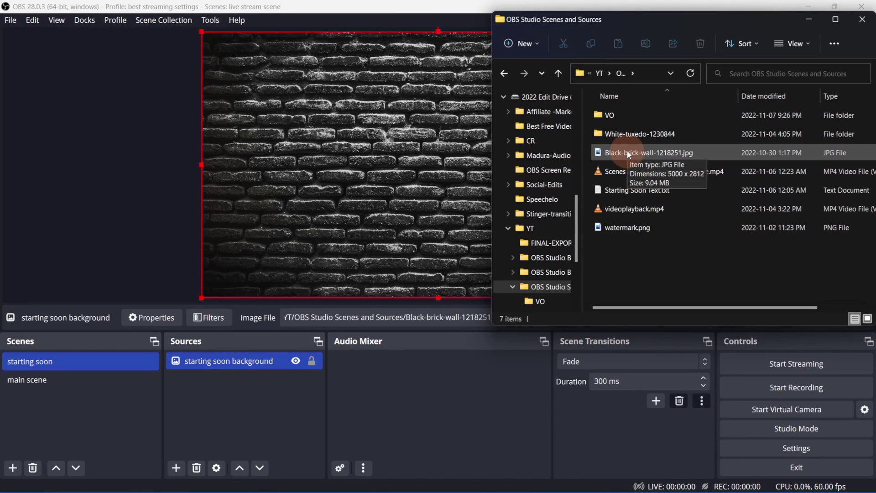
pyautogui.moveTo(628, 155); pyautogui.dragTo(222, 405)
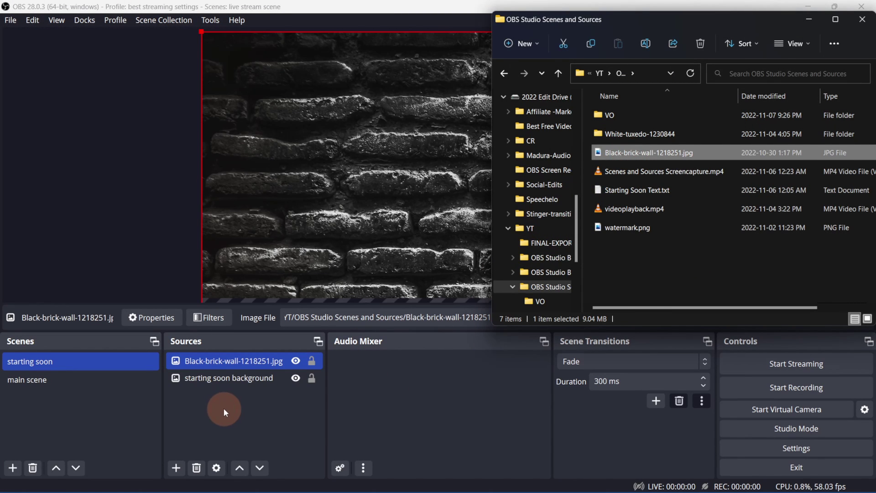
pyautogui.click(224, 362)
pyautogui.rightClick(223, 362)
pyautogui.moveTo(245, 218)
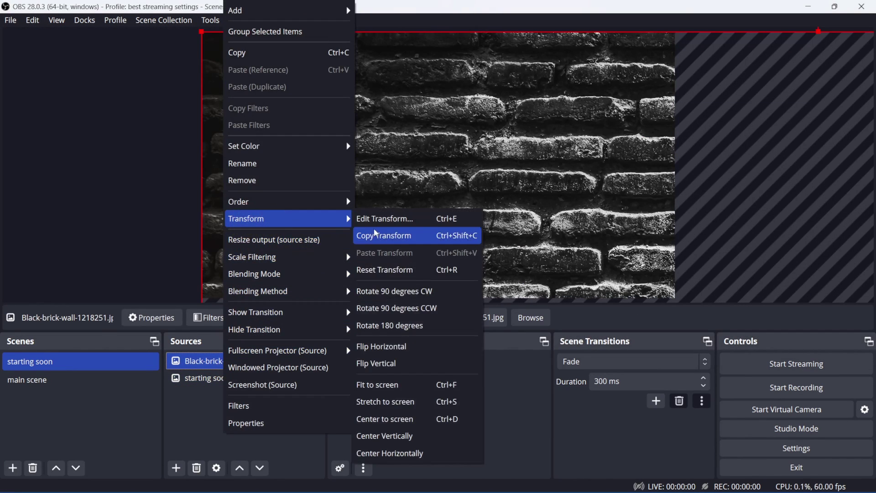
pyautogui.click(395, 385)
# - Add a Text (GDI+) source using the Arial Regular font
pyautogui.click(176, 468)
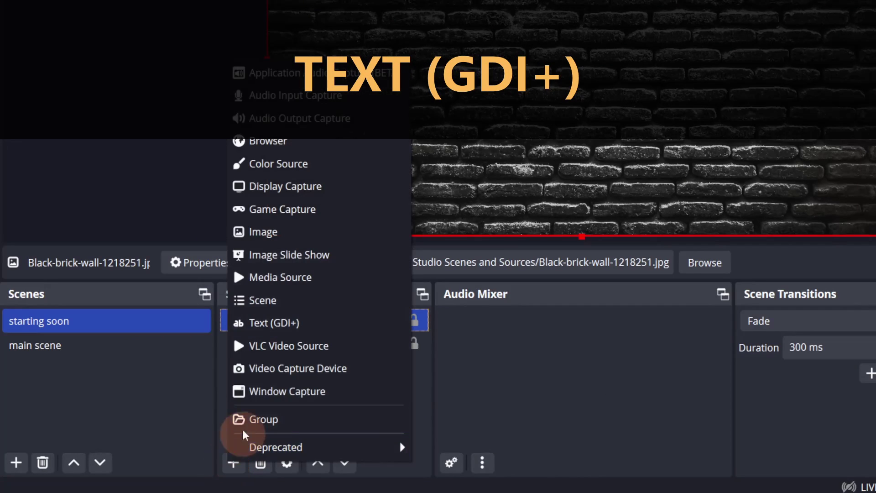
pyautogui.click(258, 324)
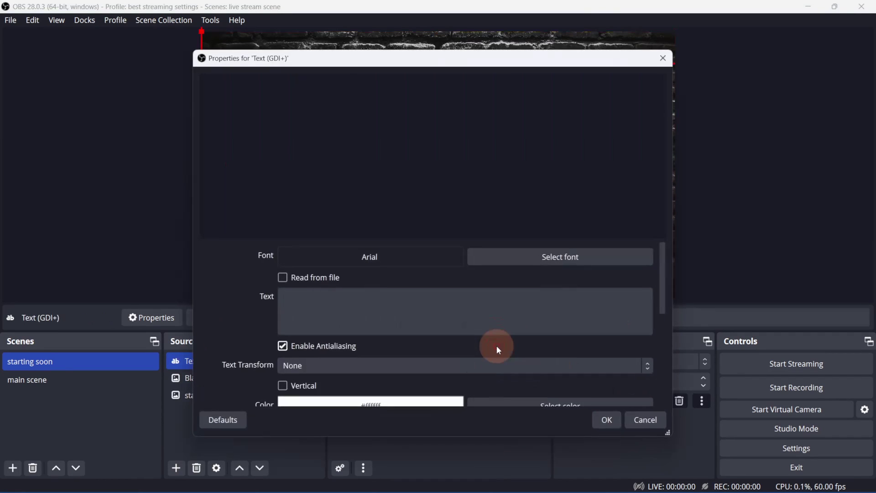
pyautogui.click(493, 347)
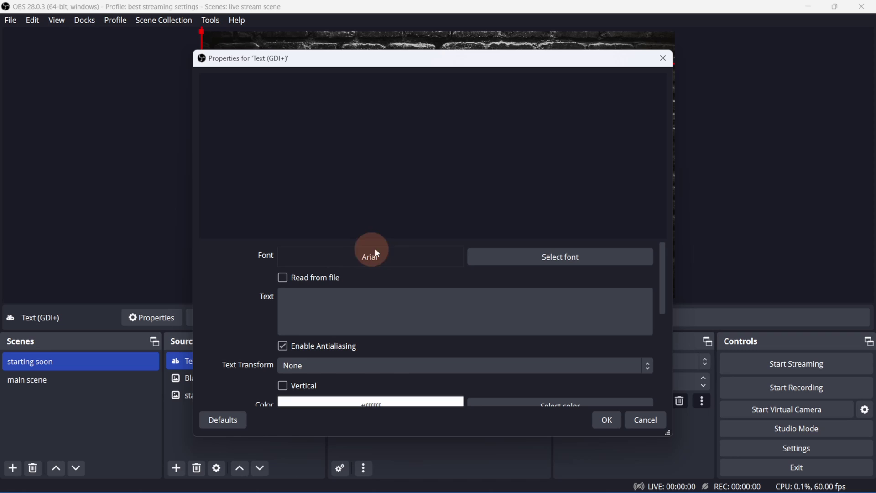
pyautogui.click(508, 257)
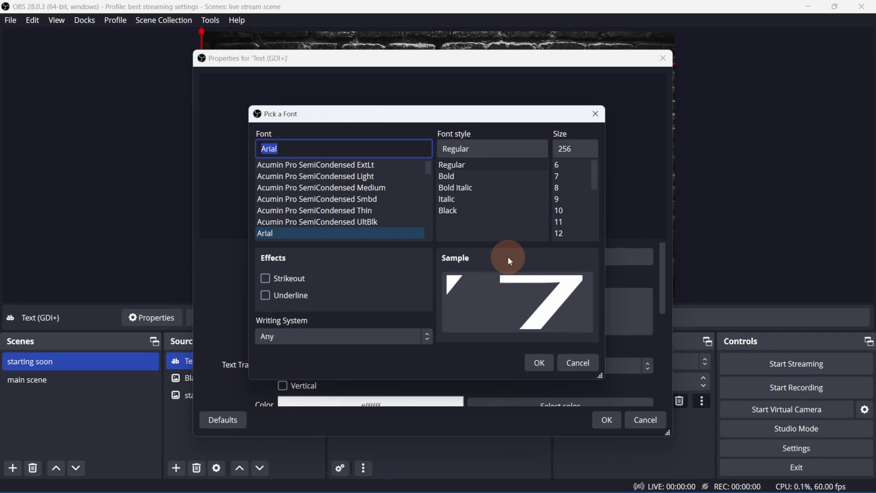
pyautogui.click(539, 363)
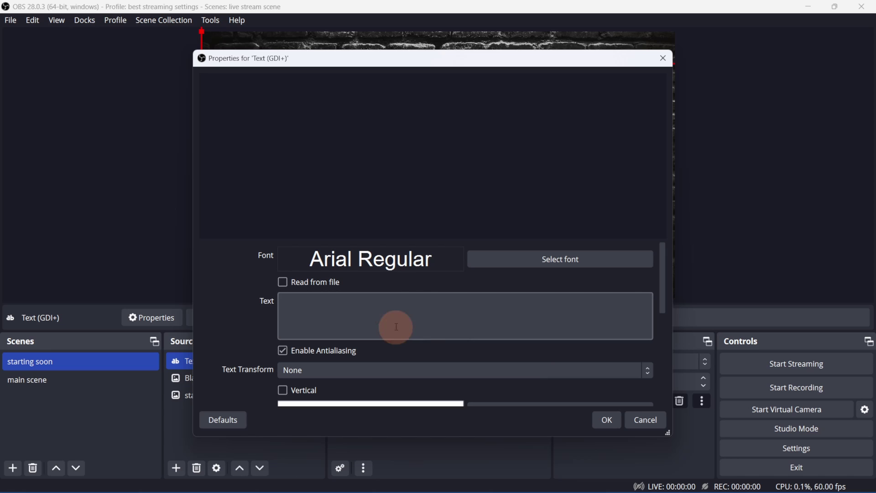
# - Enter 'the stream will begin shortly' and set Text Transform to Uppercase
pyautogui.click(301, 305)
pyautogui.write('the stream will')
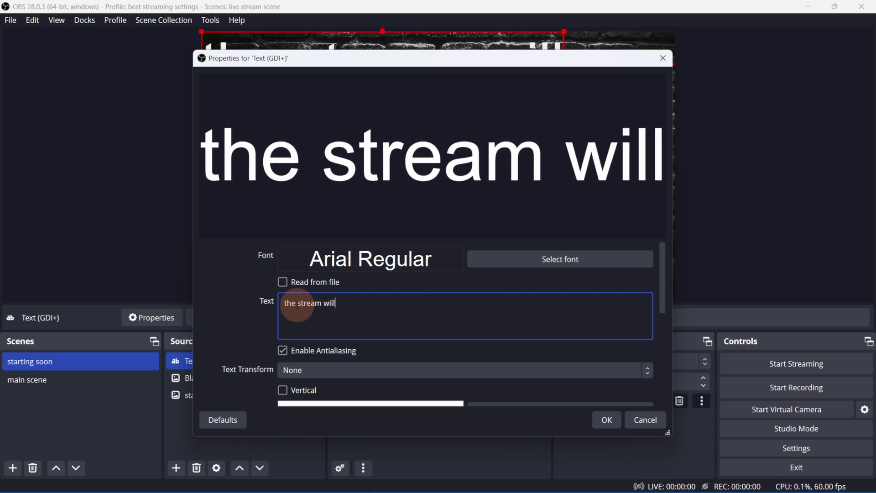
pyautogui.write(' begin shortly')
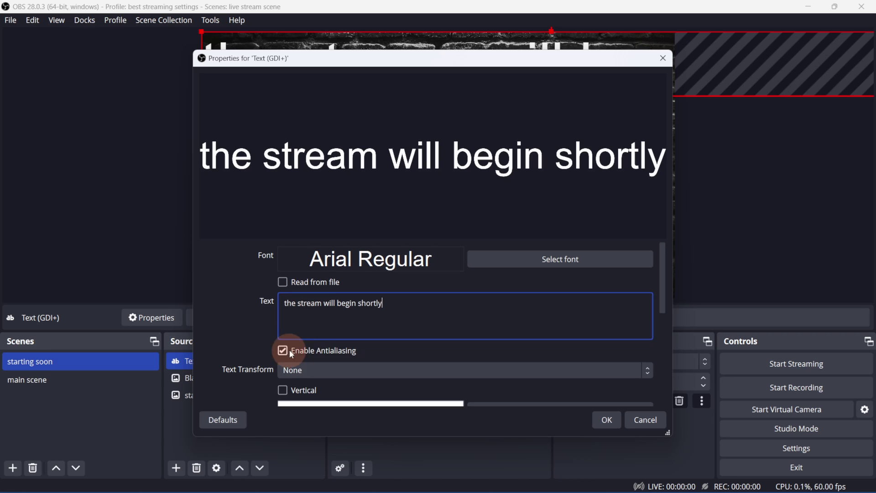
pyautogui.click(354, 371)
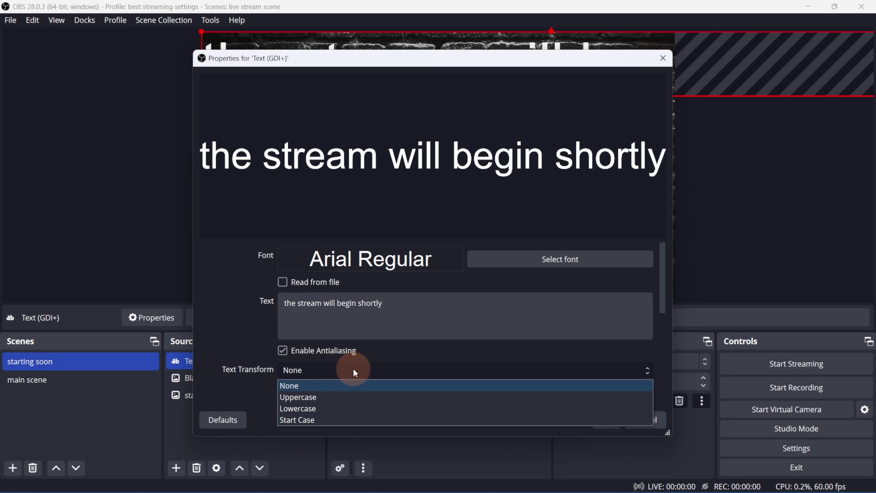
pyautogui.click(360, 399)
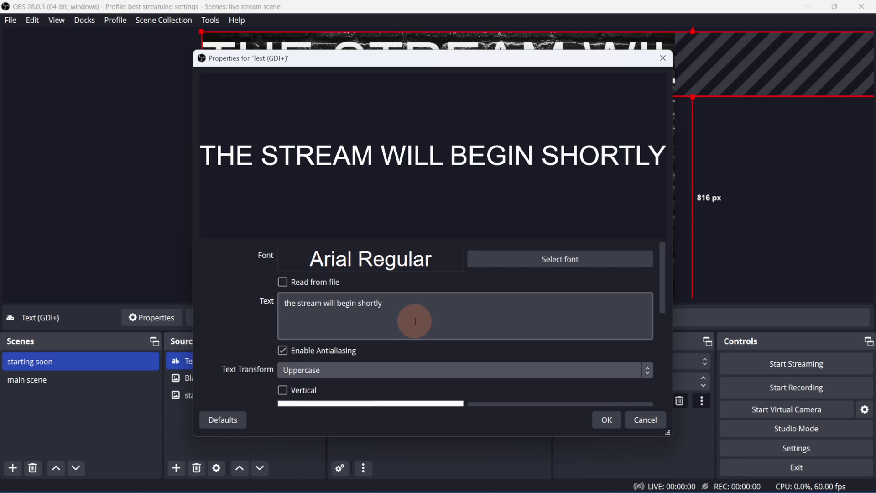
pyautogui.scroll(-3, 415, 321)
# - Colour the text orange #ffbb55 on a black background at 100% opacity
pyautogui.click(506, 311)
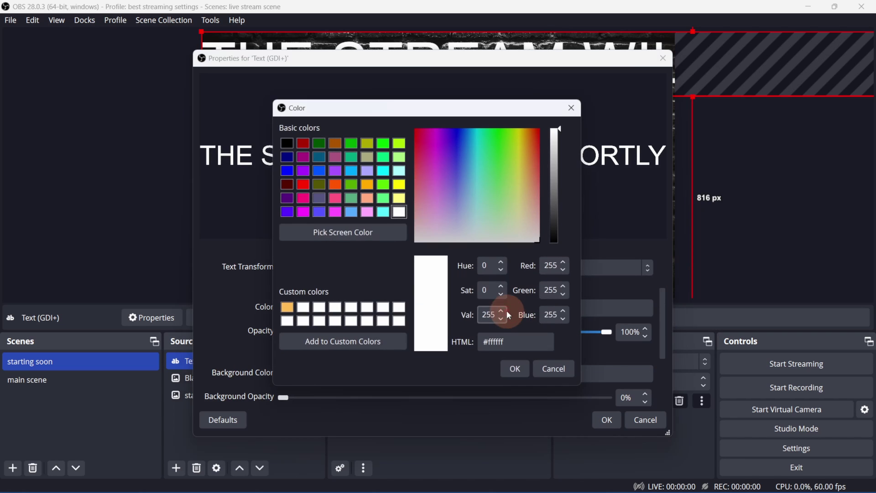
pyautogui.click(287, 307)
pyautogui.click(513, 368)
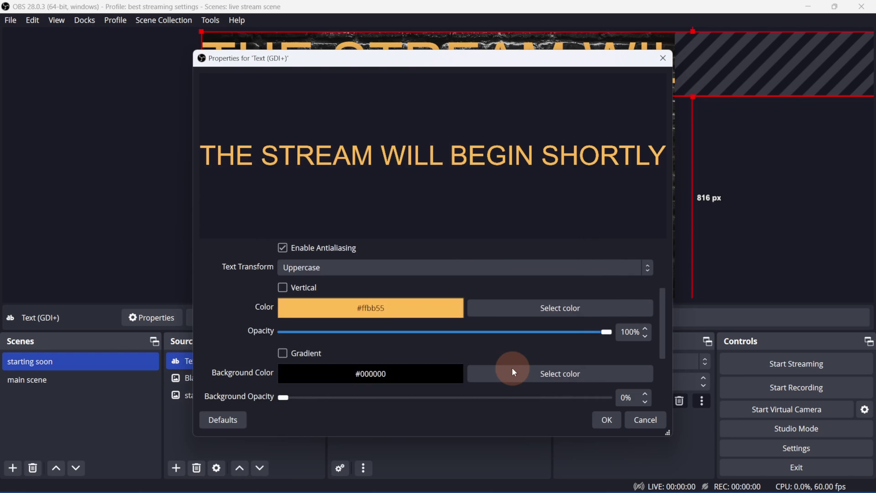
pyautogui.scroll(-1, 513, 367)
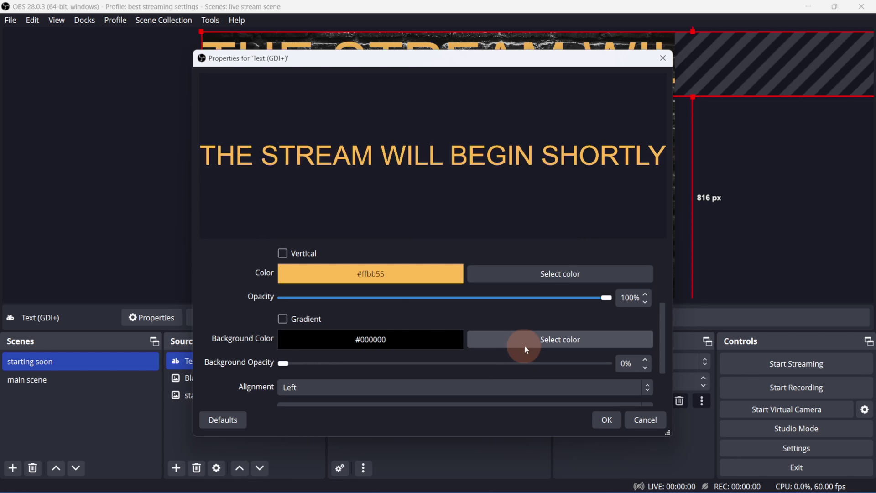
pyautogui.click(524, 344)
pyautogui.click(514, 368)
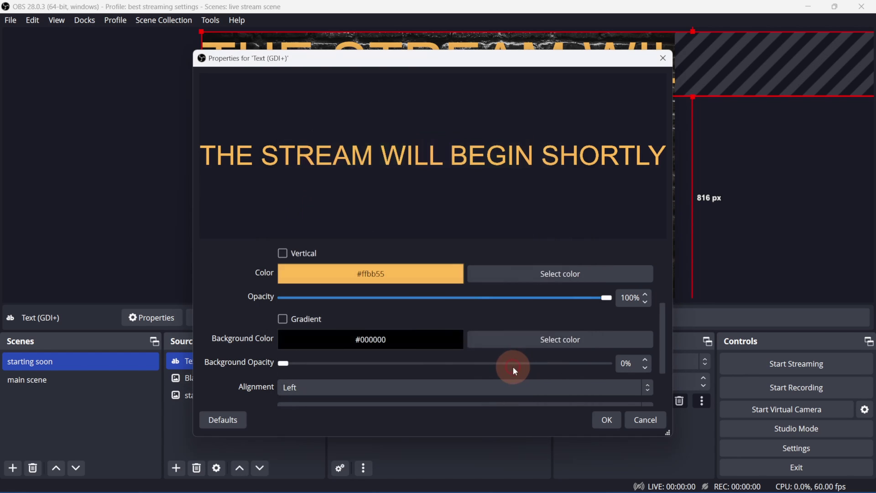
pyautogui.moveTo(283, 366); pyautogui.dragTo(628, 366)
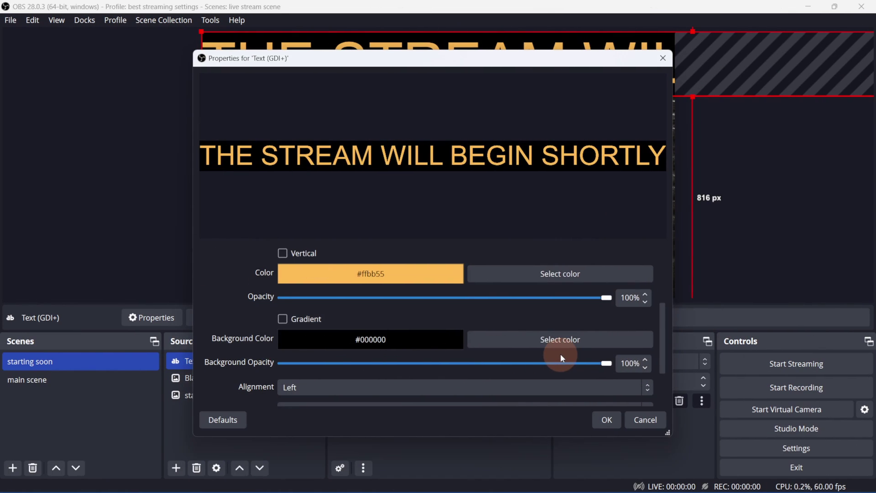
# - Centre the text horizontally and vertically and add an outline of size 1
pyautogui.scroll(-1, 562, 358)
pyautogui.click(550, 353)
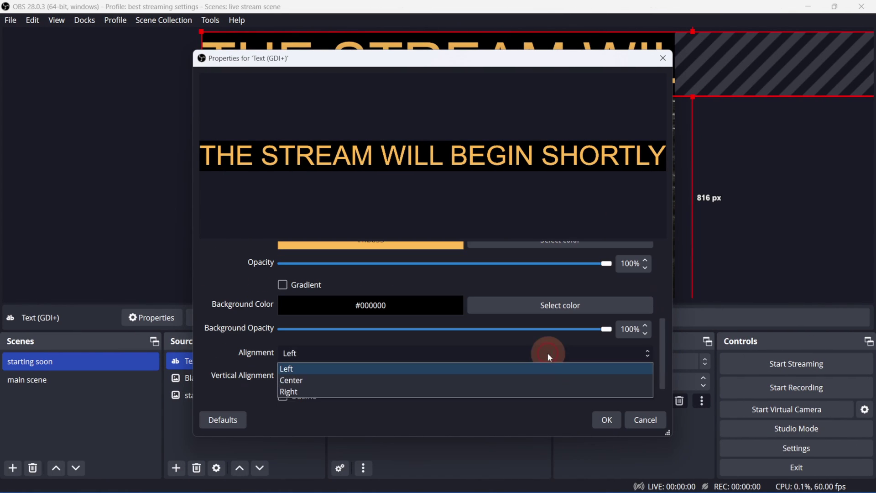
pyautogui.click(546, 379)
pyautogui.click(546, 376)
pyautogui.click(543, 401)
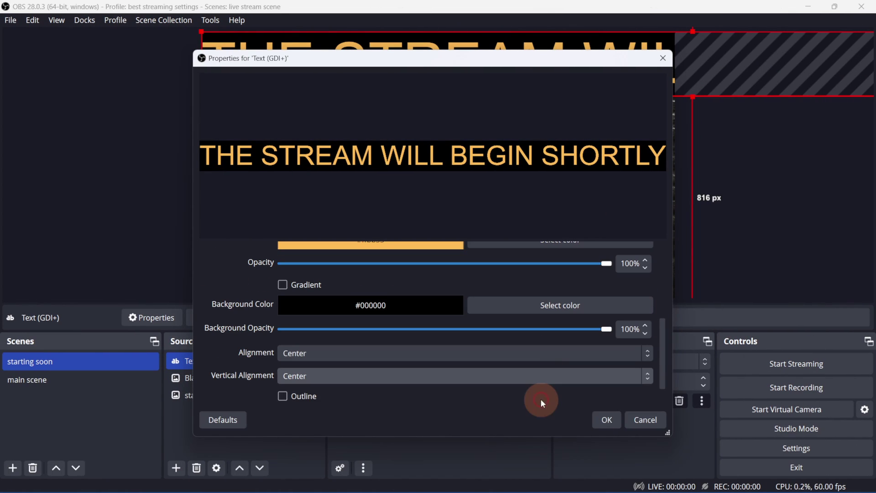
pyautogui.click(283, 396)
pyautogui.scroll(-2, 305, 384)
pyautogui.click(277, 309)
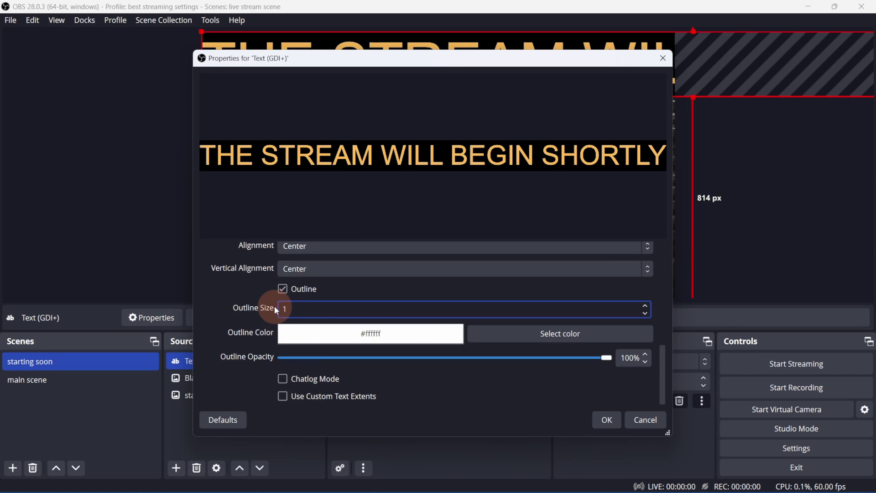
pyautogui.write('1')
# - Read the text from the Starting Soon Text .txt file
pyautogui.scroll(3, 261, 311)
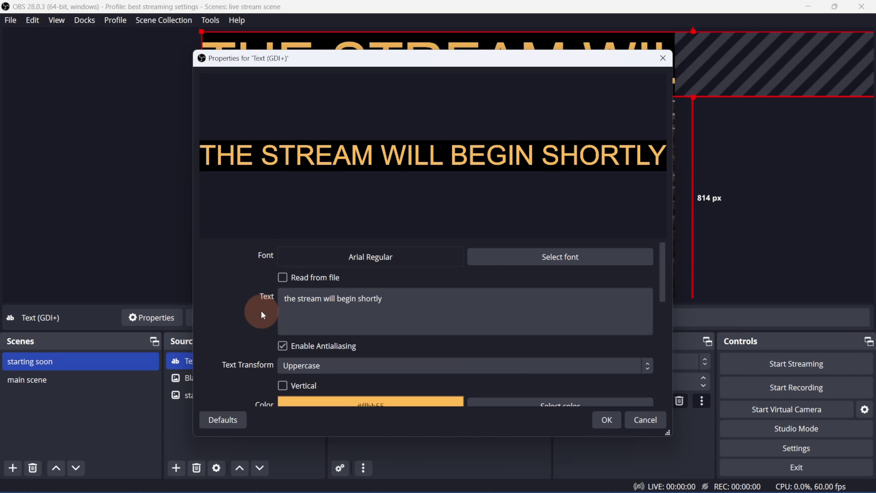
pyautogui.click(283, 277)
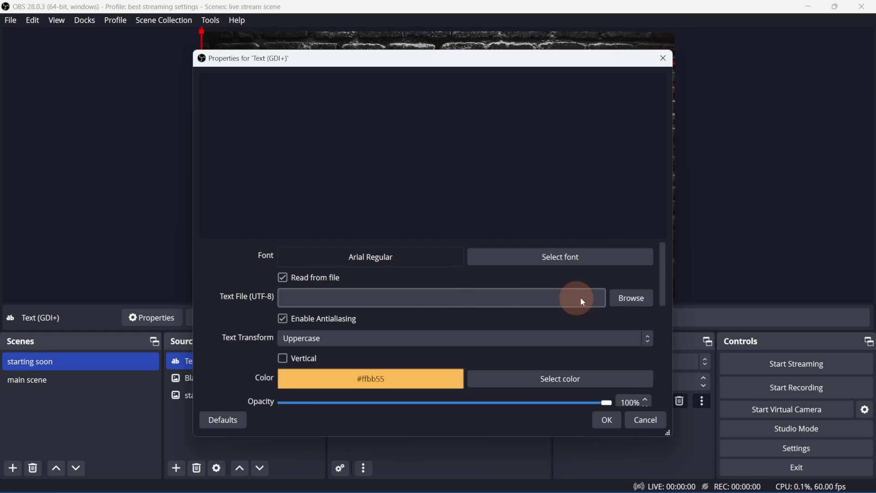
pyautogui.click(628, 298)
pyautogui.click(456, 180)
pyautogui.click(635, 355)
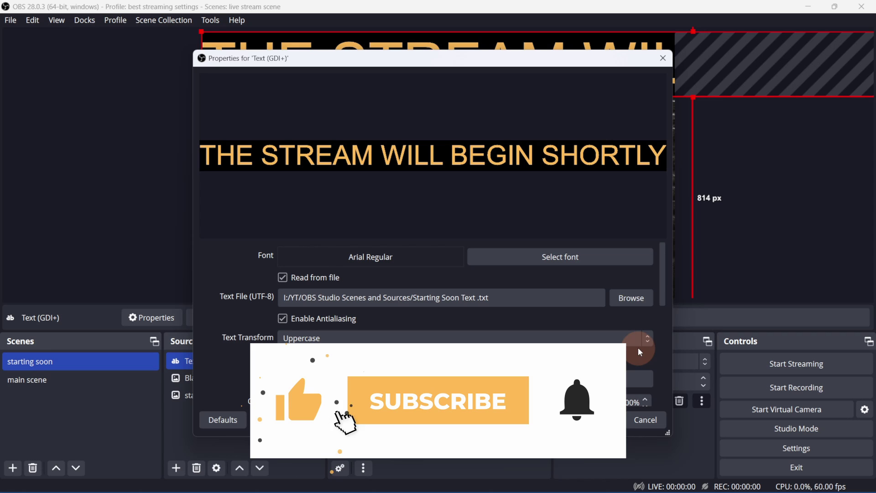
pyautogui.click(282, 277)
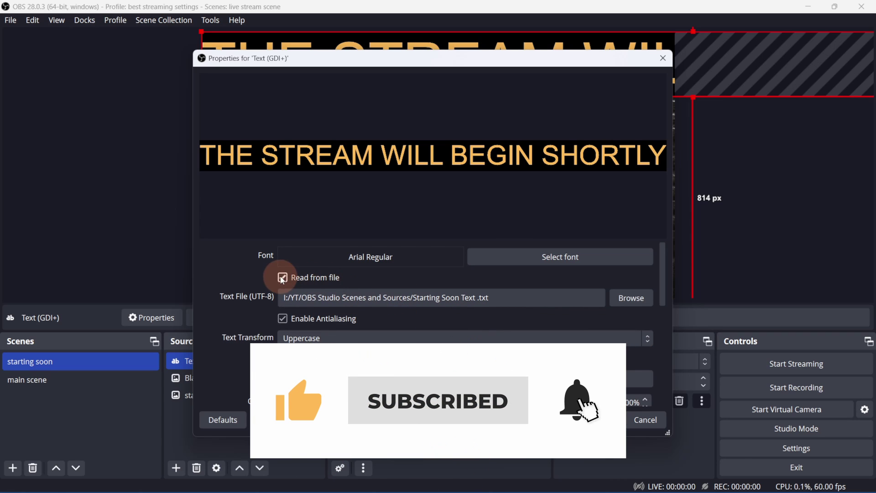
pyautogui.click(593, 363)
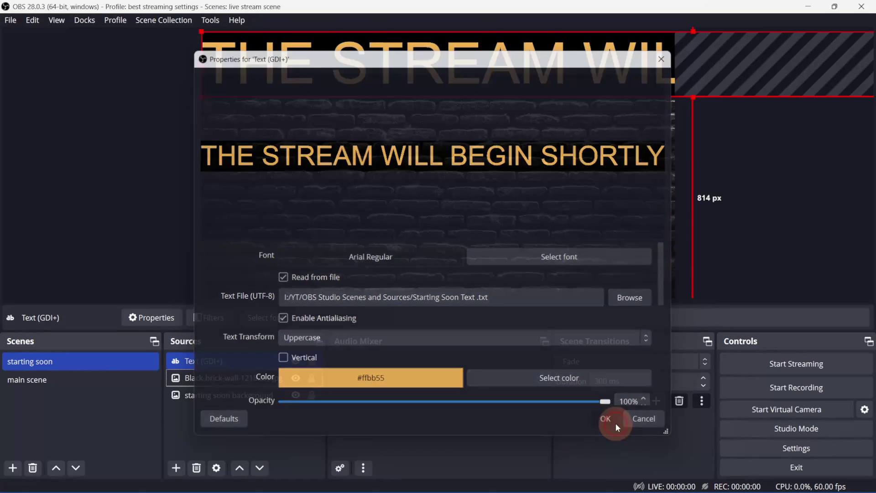
# - Apply the text settings and fit the Text (GDI+) source to screen width
pyautogui.click(614, 419)
pyautogui.rightClick(211, 360)
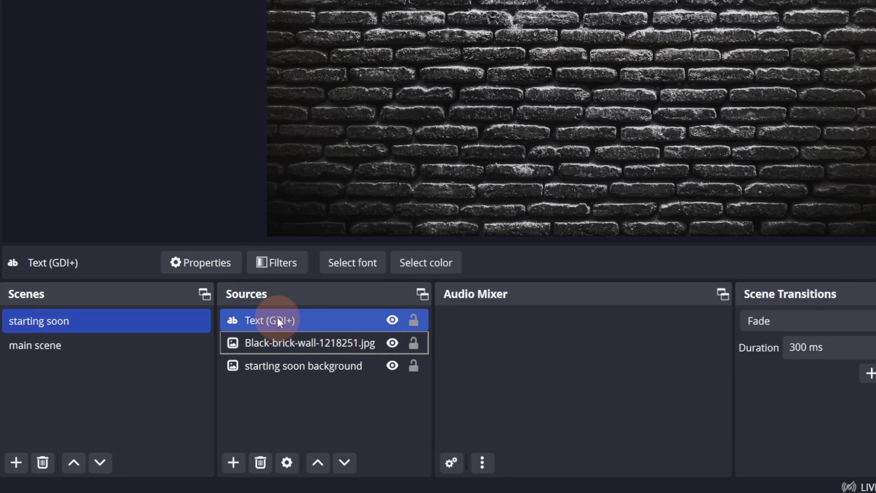
pyautogui.moveTo(314, 222)
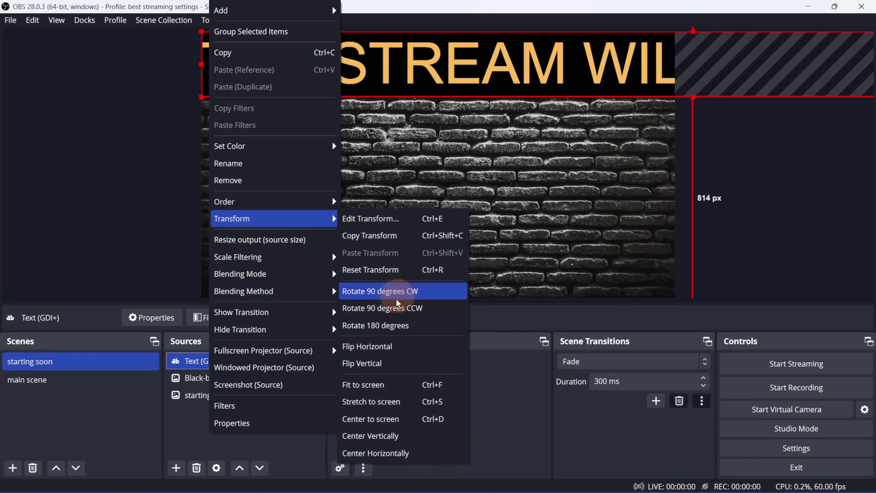
pyautogui.click(498, 346)
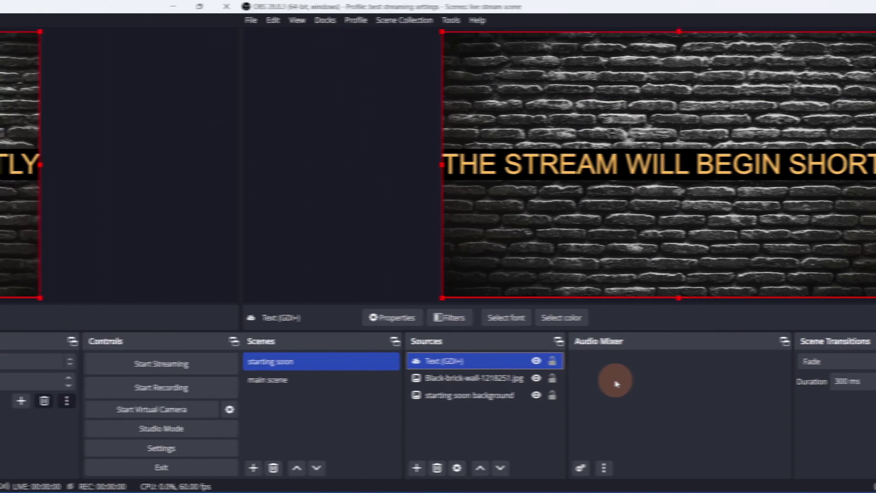
pyautogui.click(176, 468)
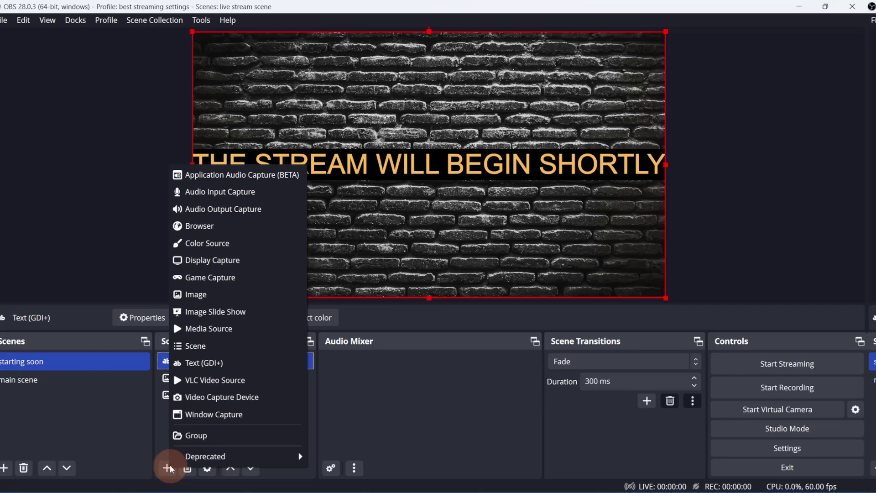
# - Add media source 'starting soon music' playing the White Tuxedo Long Loop wav, looped, hardware-decoded
pyautogui.click(221, 328)
pyautogui.write('starting soon music')
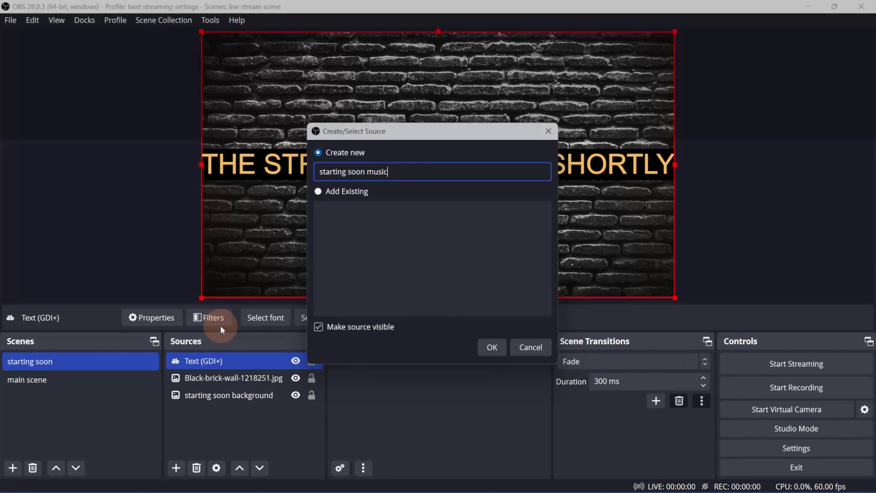
pyautogui.click(493, 347)
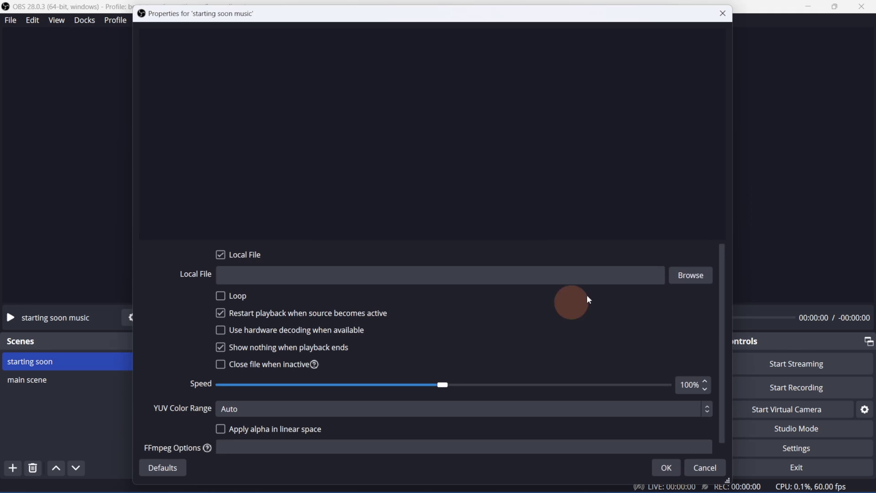
pyautogui.click(674, 275)
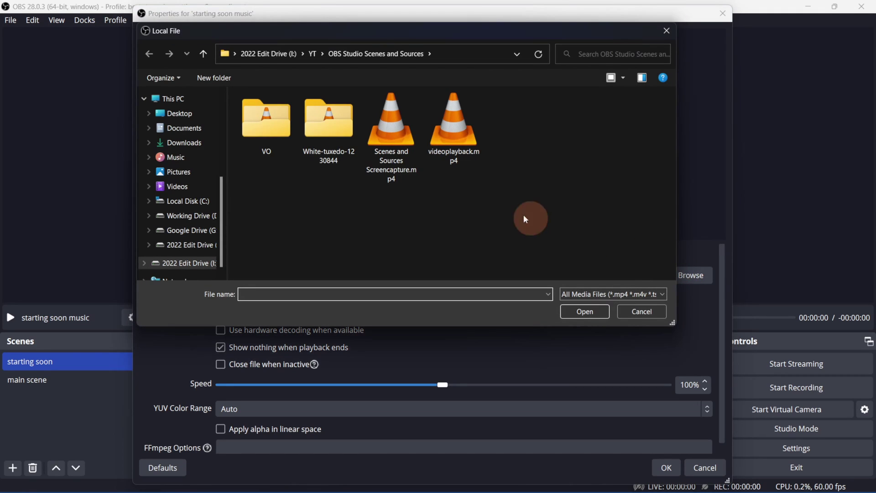
pyautogui.doubleClick(328, 131)
pyautogui.click(329, 130)
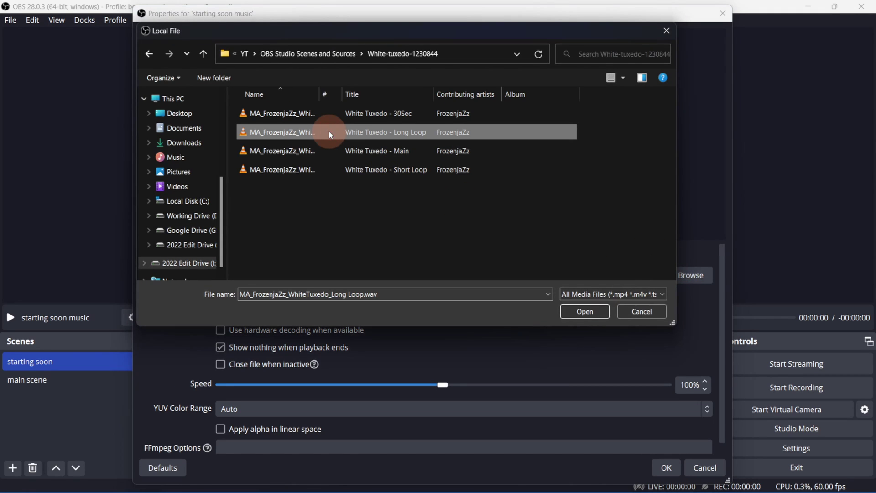
pyautogui.click(586, 310)
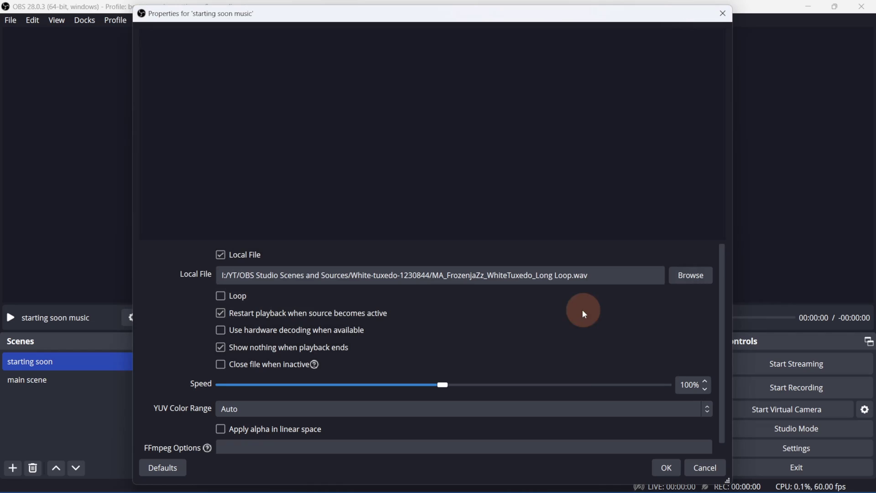
pyautogui.click(221, 296)
pyautogui.click(221, 330)
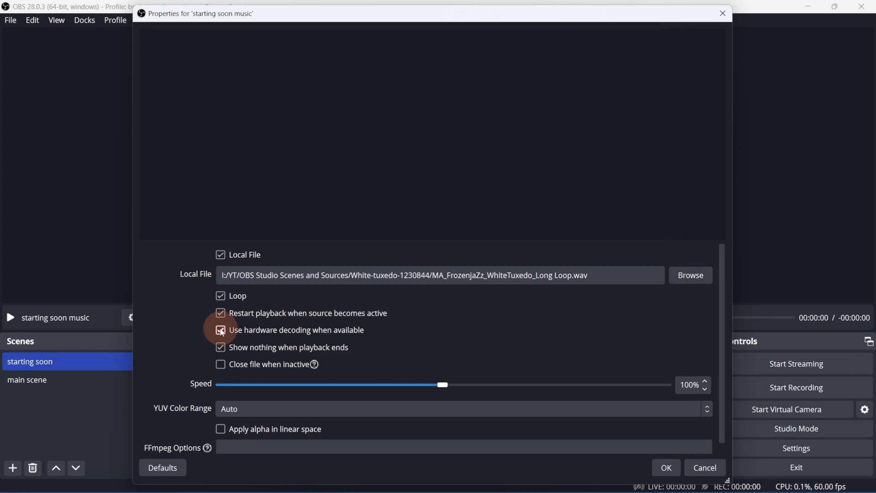
pyautogui.click(667, 469)
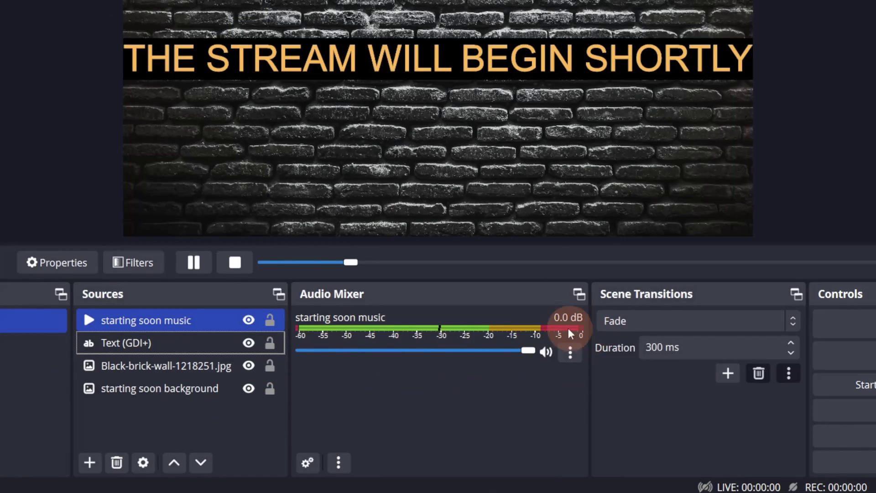
# - Lower the music volume to -9.6 dB and lock the music and text sources
pyautogui.moveTo(528, 350); pyautogui.dragTo(453, 352)
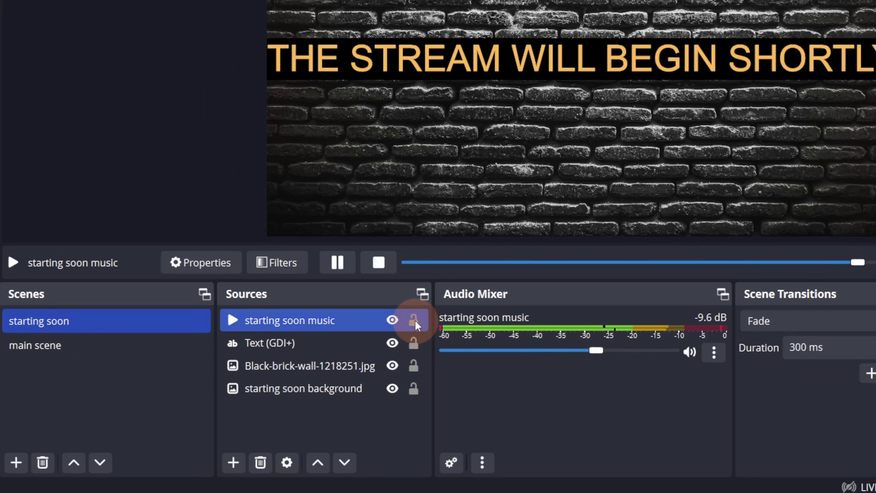
pyautogui.click(413, 320)
pyautogui.click(413, 344)
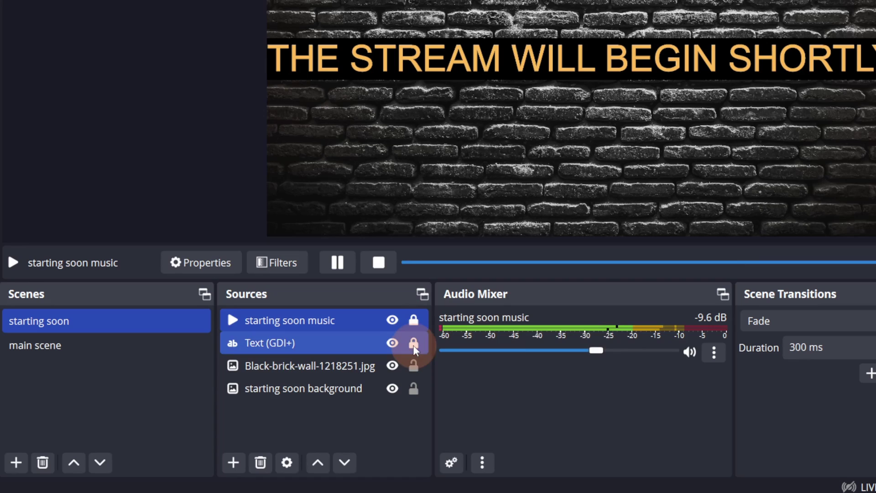
# - Delete the duplicate brick-wall image source and cancel the text properties
pyautogui.click(392, 365)
pyautogui.click(391, 365)
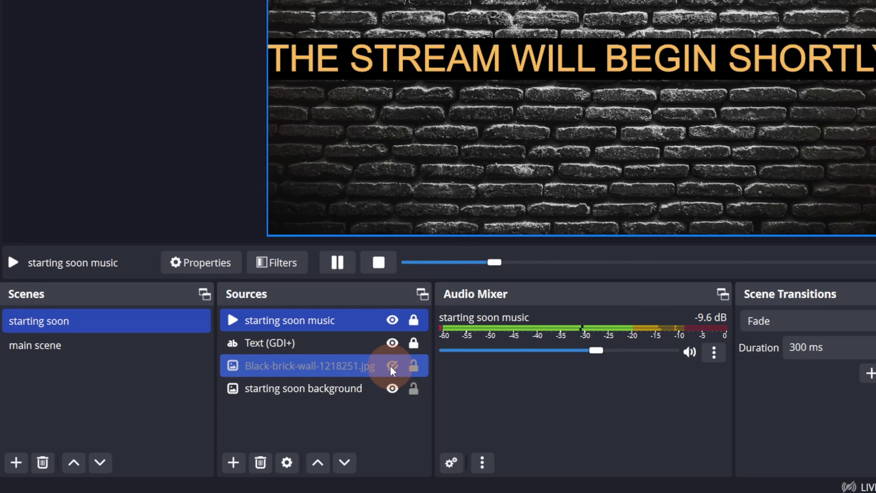
pyautogui.click(260, 462)
pyautogui.click(673, 194)
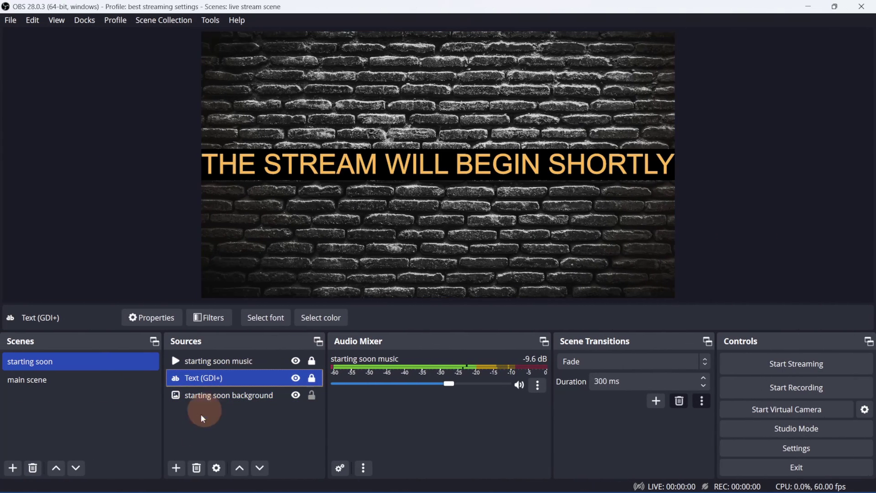
pyautogui.click(291, 462)
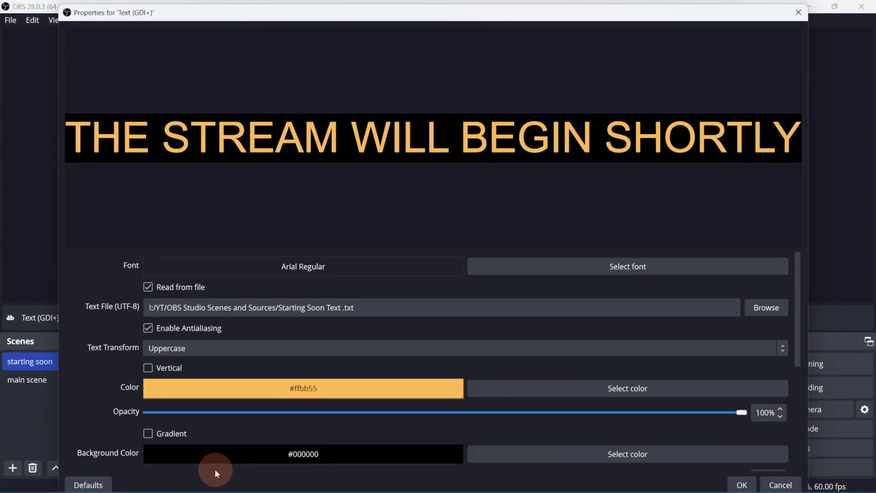
pyautogui.click(780, 485)
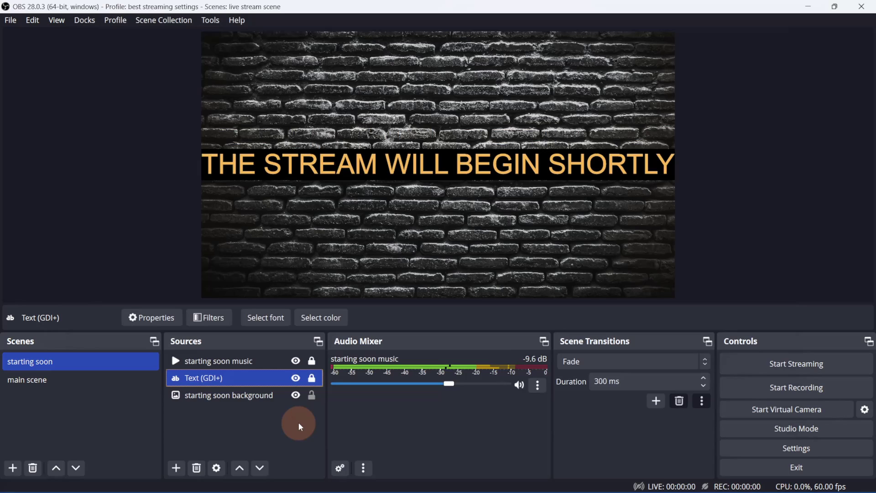
# - Drag 'starting soon music' to the bottom of Sources, below the background
pyautogui.click(243, 360)
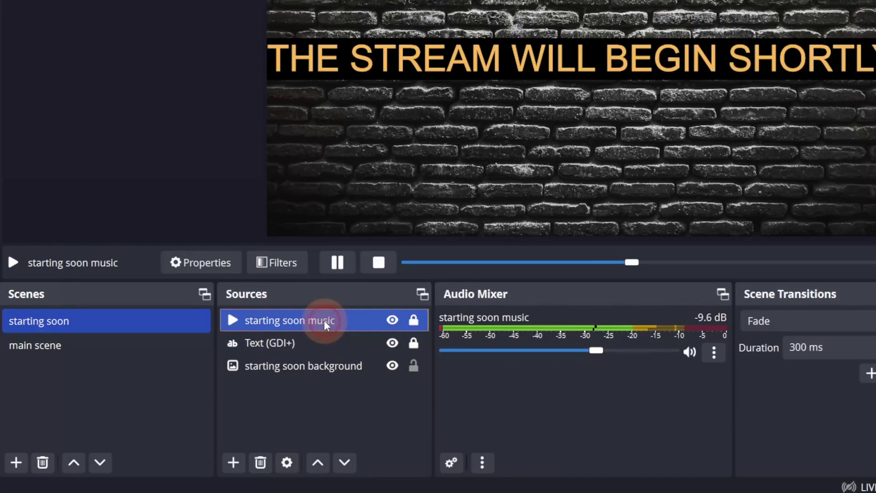
pyautogui.click(259, 468)
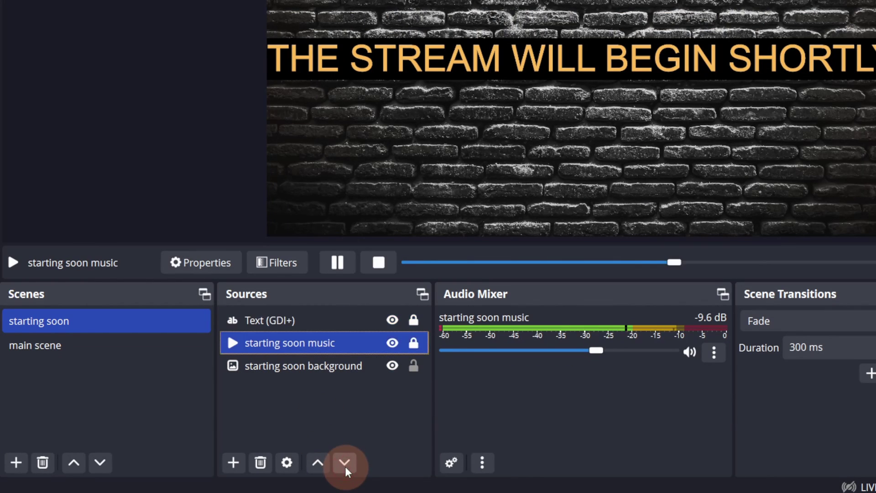
pyautogui.click(345, 466)
pyautogui.click(318, 463)
pyautogui.click(319, 463)
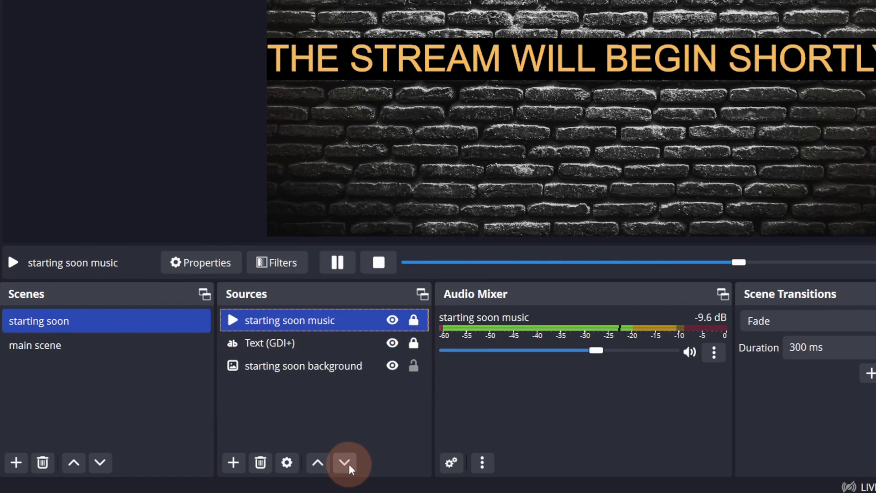
pyautogui.click(349, 464)
pyautogui.moveTo(307, 349); pyautogui.dragTo(311, 320)
pyautogui.moveTo(301, 322); pyautogui.dragTo(306, 384)
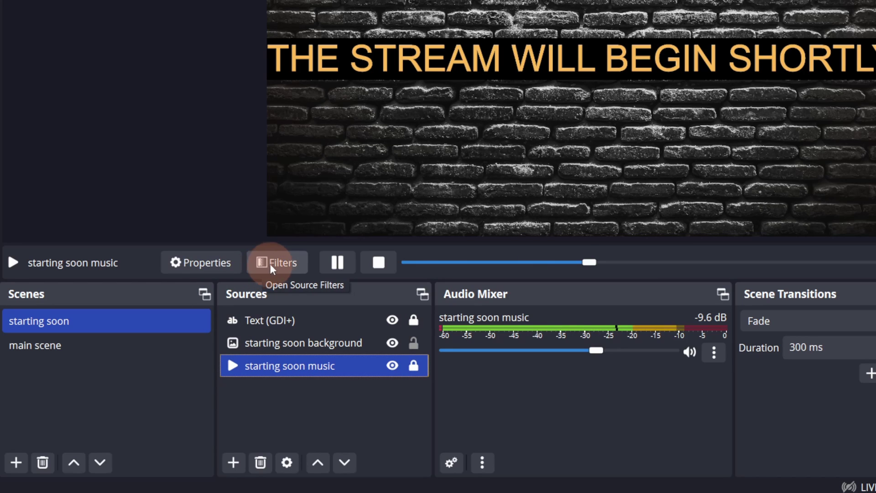
# - Test the music's pause, play and stop controls, then review the text and background sources
pyautogui.click(343, 259)
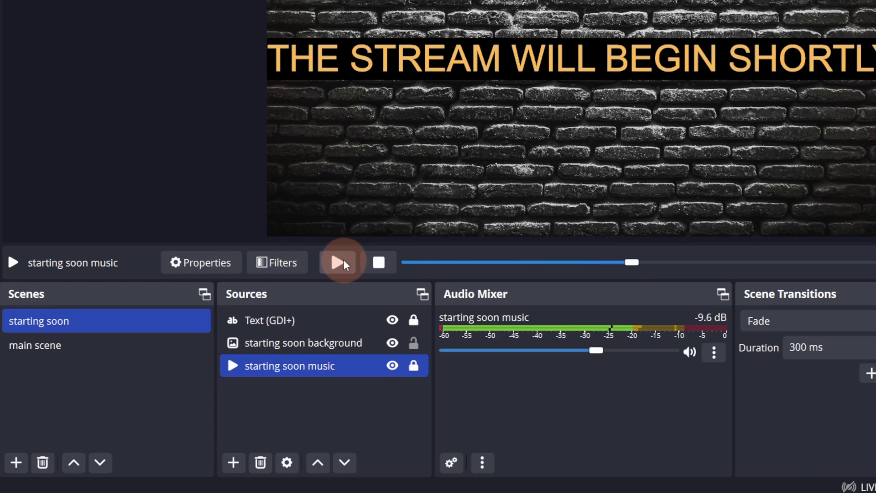
pyautogui.click(344, 260)
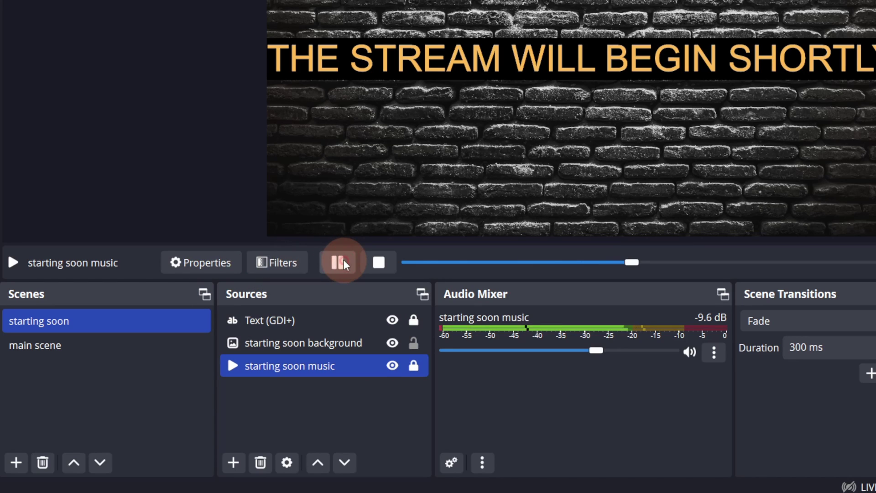
pyautogui.click(374, 261)
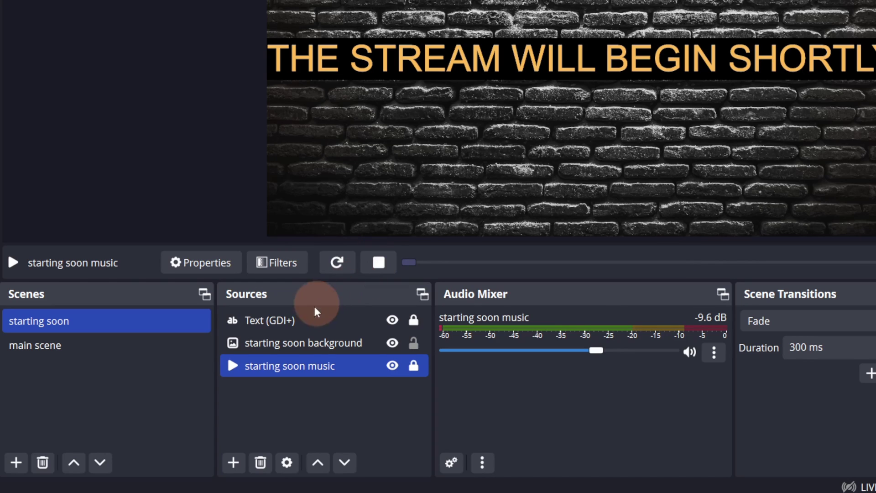
pyautogui.click(298, 320)
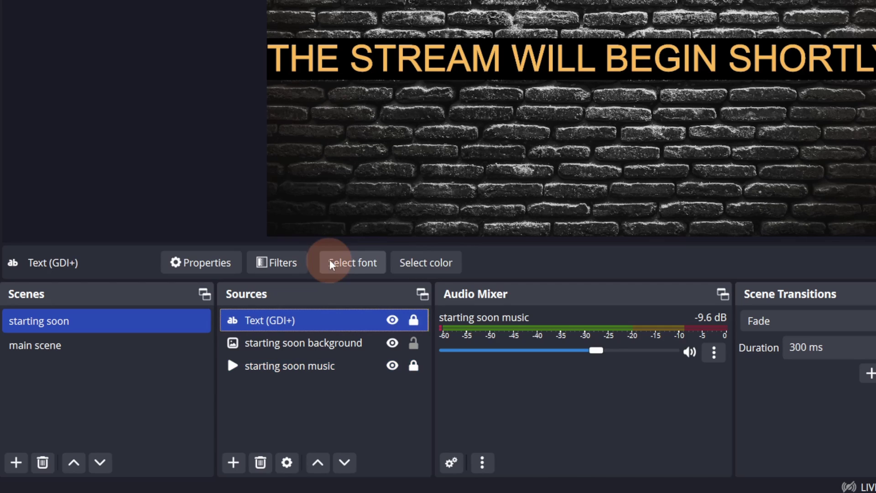
pyautogui.click(346, 263)
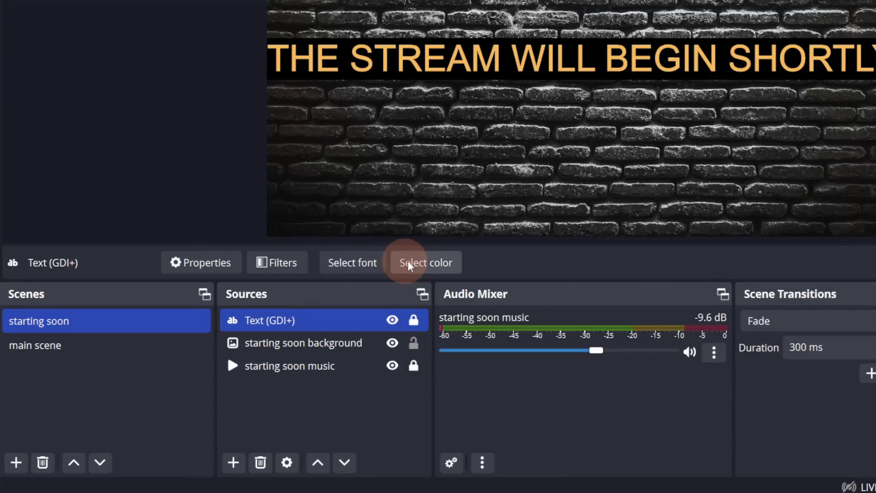
pyautogui.click(303, 344)
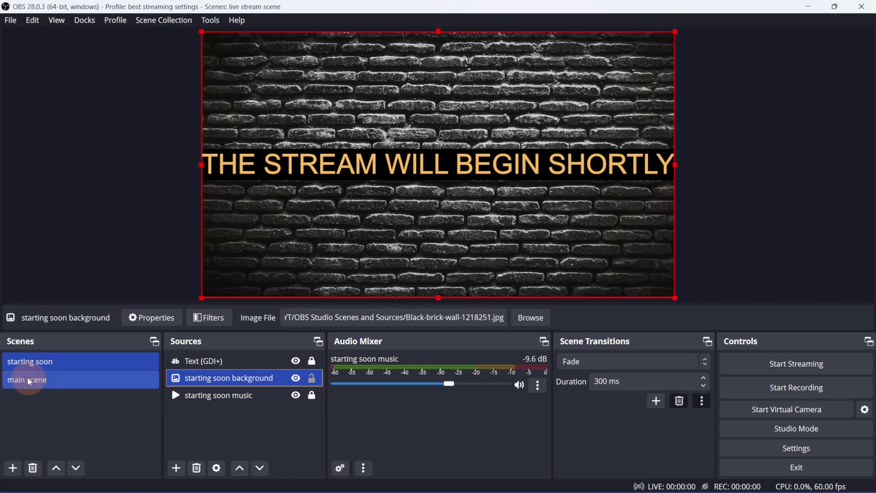
# - Switch to the main scene and create a new Video Capture Device source
pyautogui.doubleClick(27, 377)
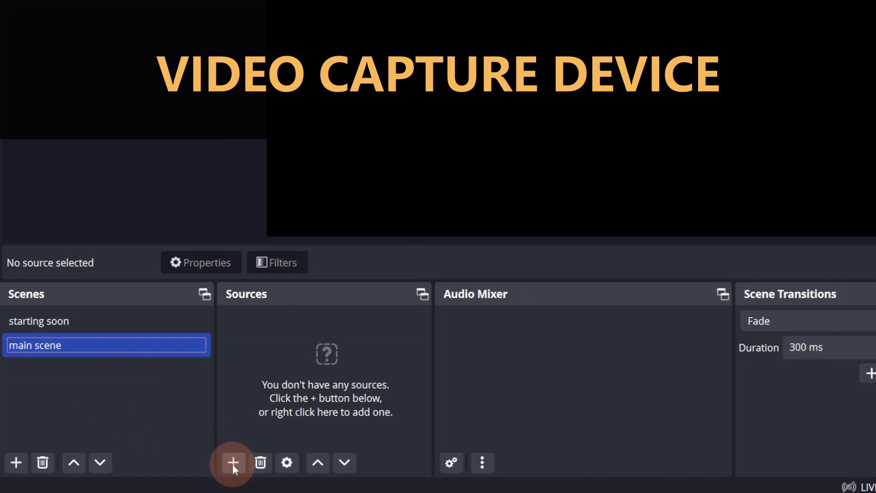
pyautogui.click(176, 468)
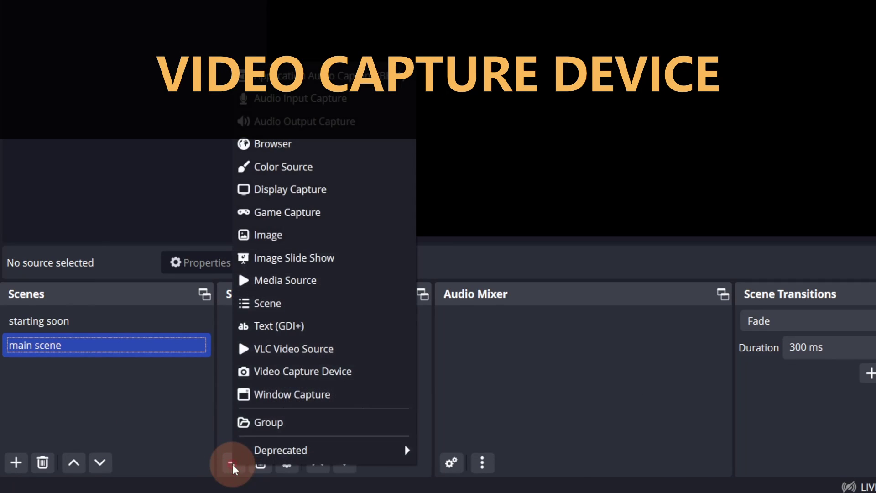
pyautogui.click(295, 374)
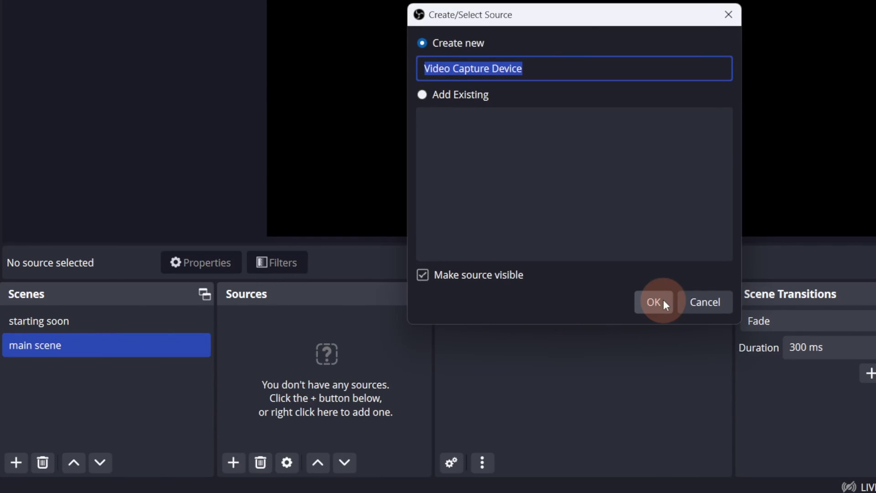
pyautogui.click(661, 301)
# - Set the device to OBS Virtual Camera with a custom 1920x1080 resolution and matching output FPS
pyautogui.click(396, 275)
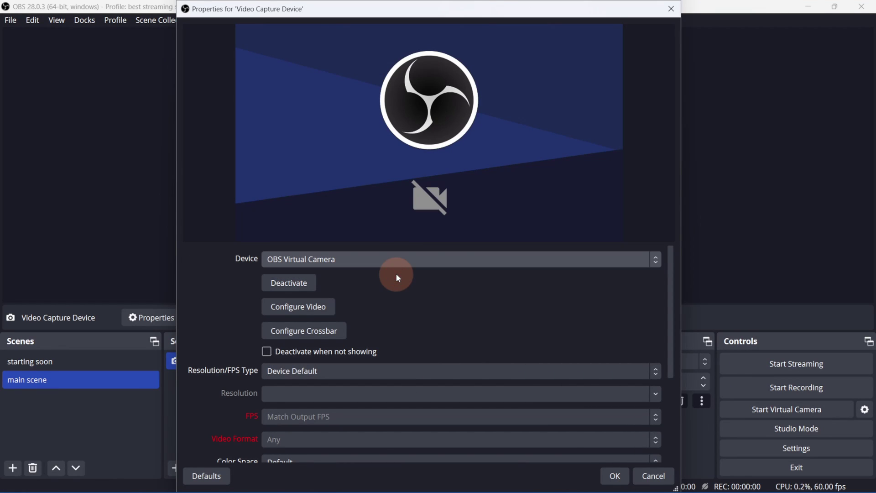
pyautogui.click(393, 371)
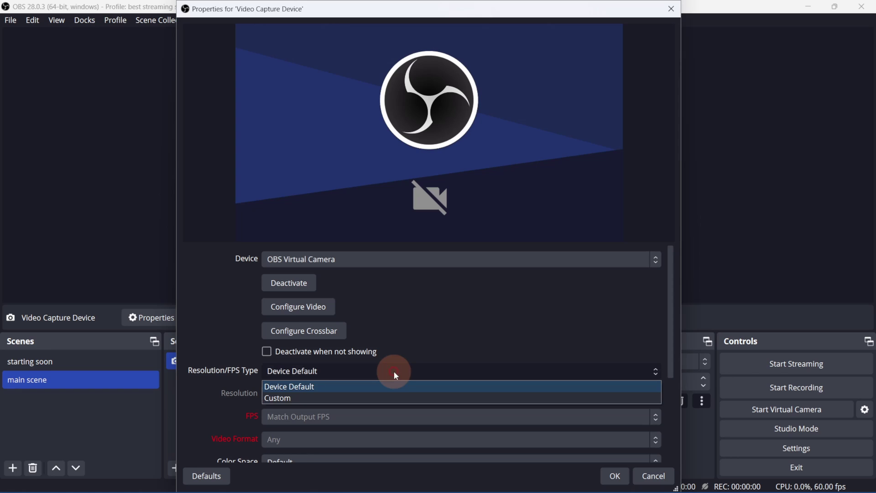
pyautogui.click(391, 396)
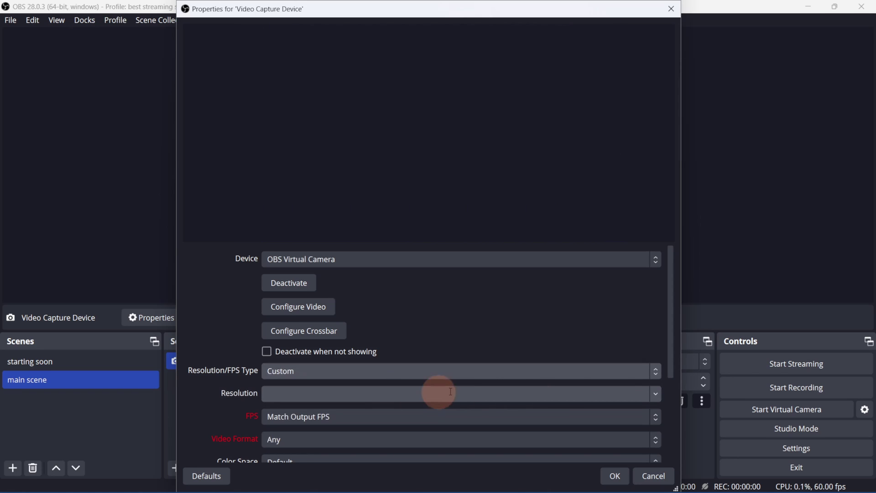
pyautogui.click(654, 397)
pyautogui.click(644, 410)
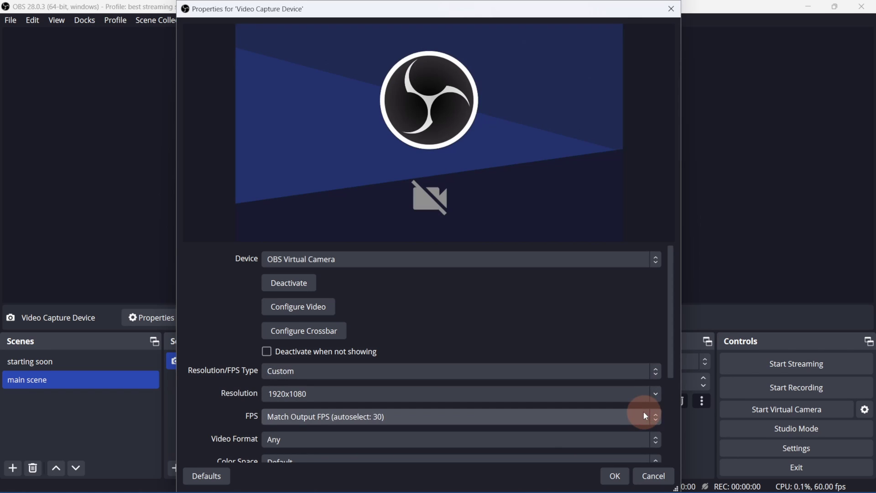
pyautogui.click(654, 416)
pyautogui.click(649, 431)
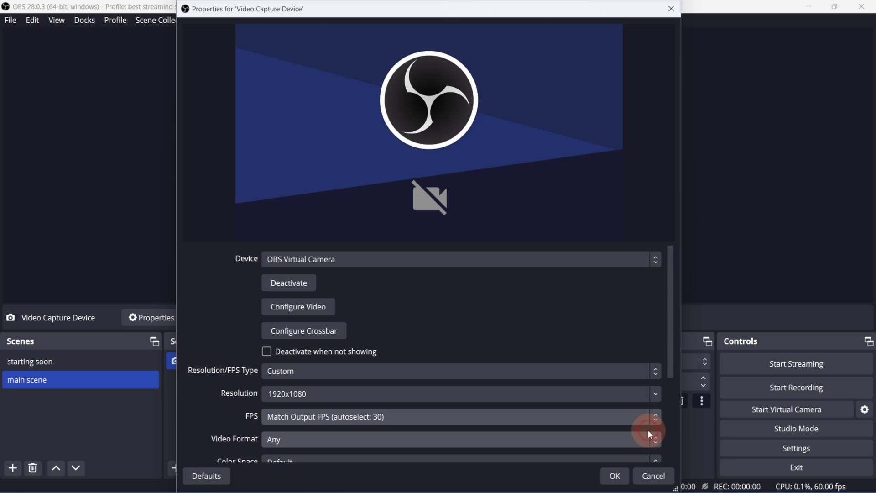
pyautogui.click(615, 477)
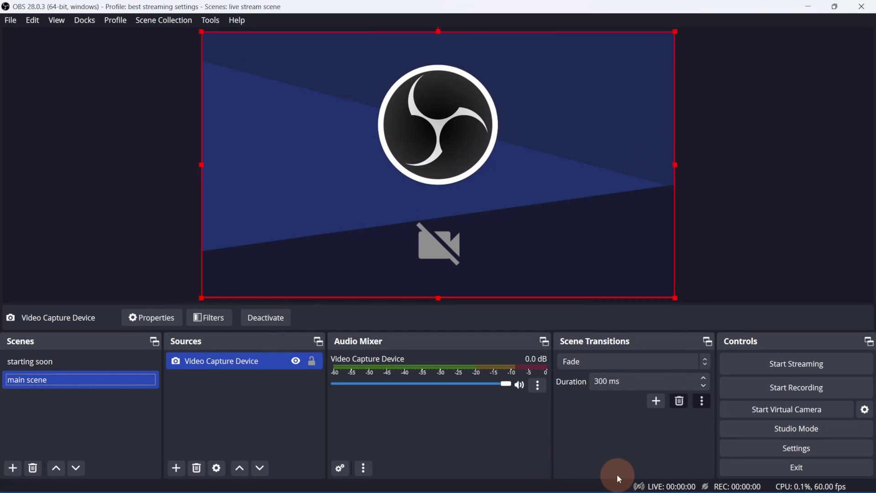
# - Create an image source named 'watermark' that loads watermark.png
pyautogui.click(176, 468)
pyautogui.click(196, 297)
pyautogui.write('watermark')
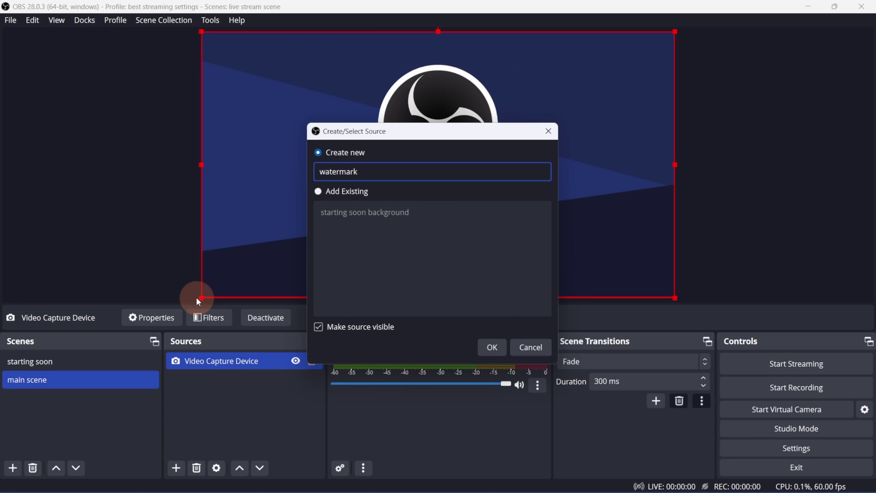
pyautogui.click(490, 346)
pyautogui.click(715, 266)
pyautogui.click(313, 55)
pyautogui.click(440, 117)
pyautogui.click(567, 309)
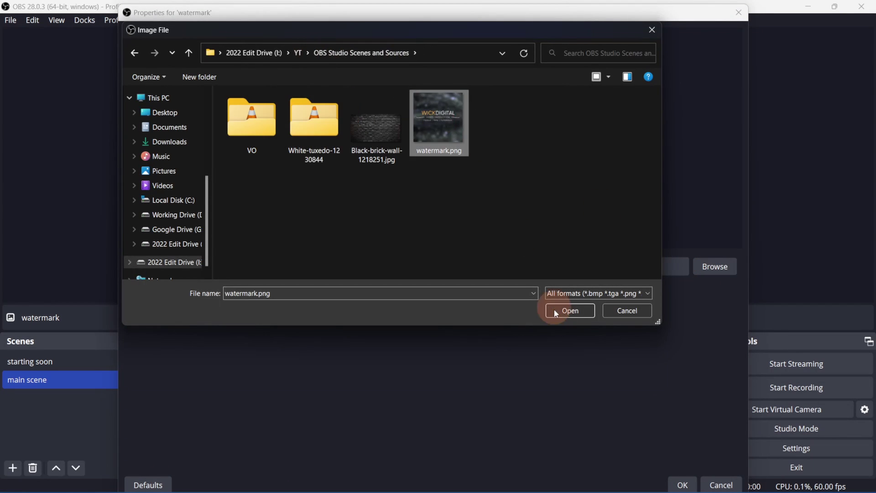
pyautogui.click(683, 485)
# - Shrink the watermark and place it in the top-left corner of the scene
pyautogui.moveTo(324, 155); pyautogui.dragTo(227, 54)
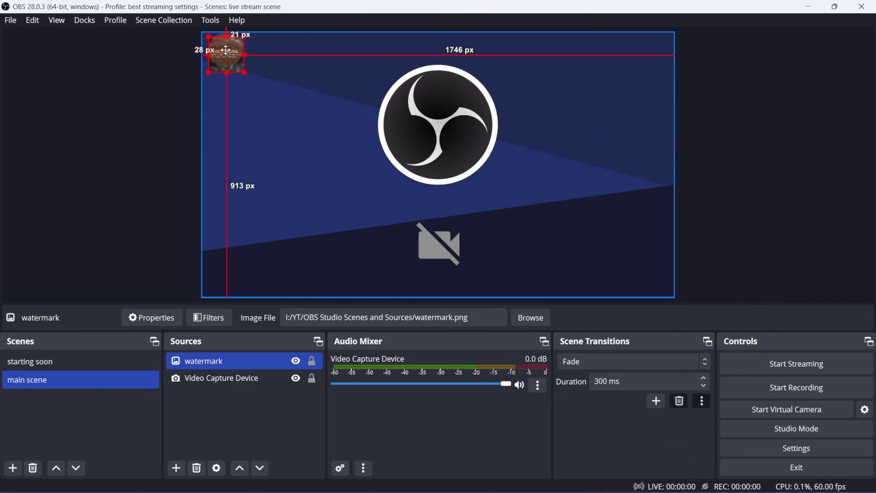
pyautogui.click(210, 360)
pyautogui.click(208, 316)
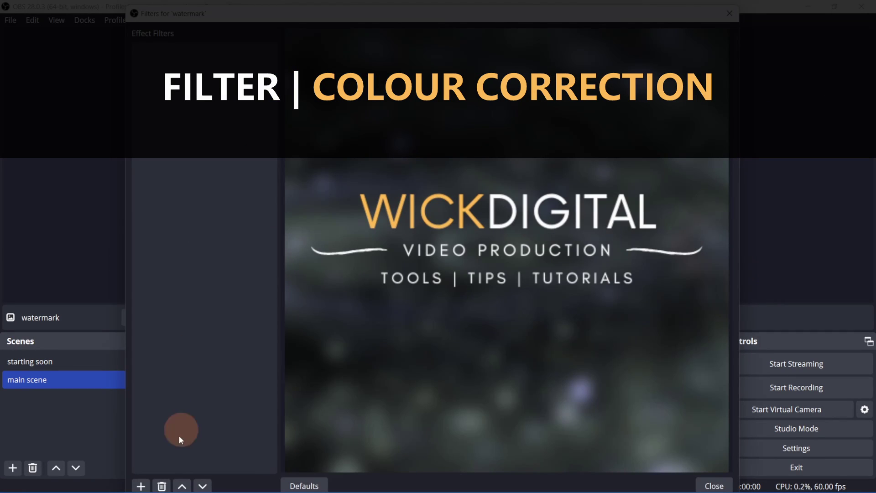
# - Add a Color Correction filter to the watermark and lower its opacity to about 0.44
pyautogui.click(137, 485)
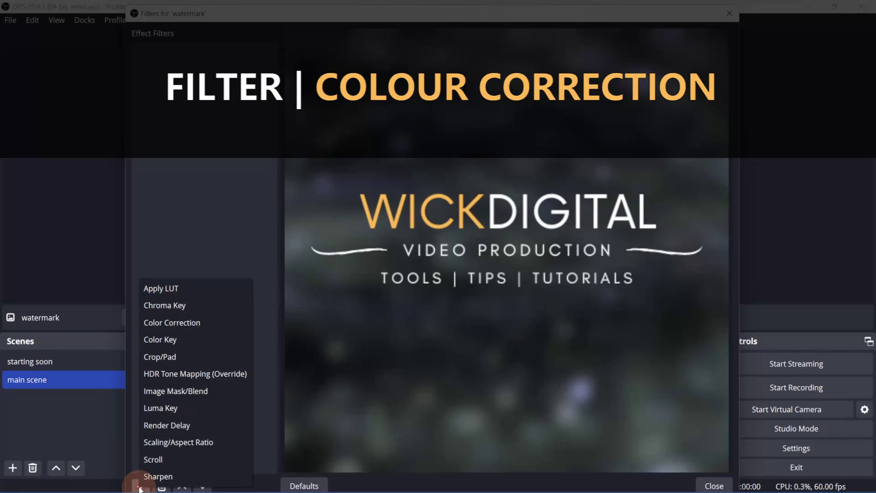
pyautogui.click(181, 324)
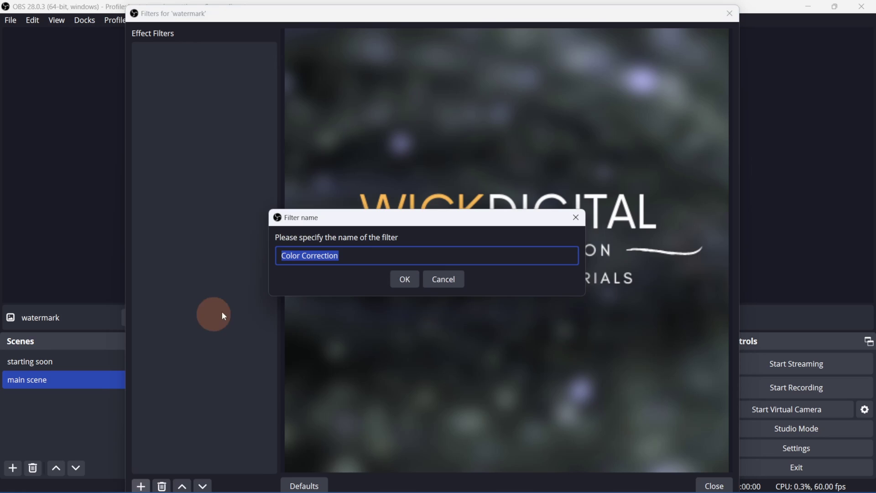
pyautogui.click(405, 280)
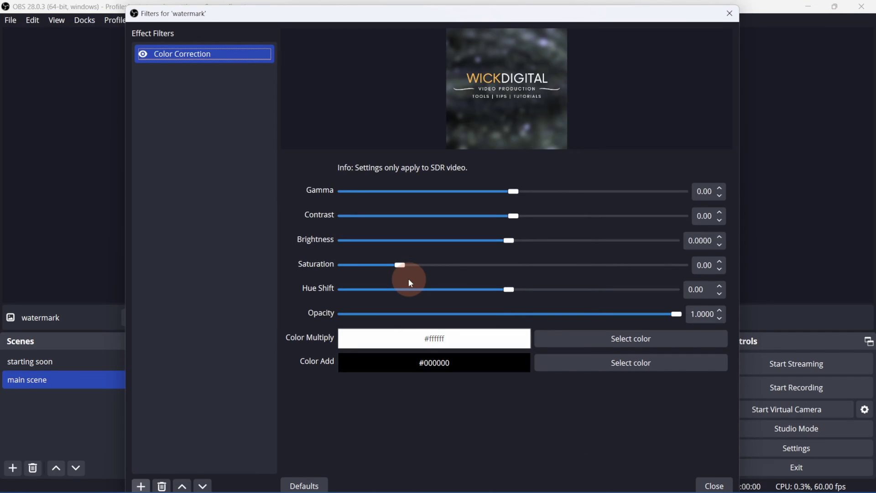
pyautogui.moveTo(677, 314); pyautogui.dragTo(493, 314)
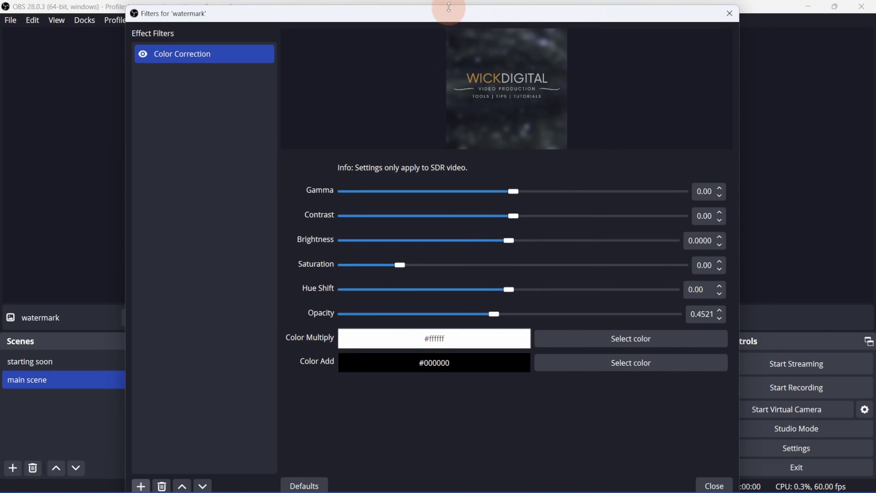
pyautogui.moveTo(454, 6); pyautogui.dragTo(458, 145)
pyautogui.moveTo(492, 417)
pyautogui.mouseDown()
pyautogui.moveTo(589, 418)
pyautogui.moveTo(358, 417)
pyautogui.moveTo(582, 417)
pyautogui.moveTo(450, 418)
pyautogui.moveTo(501, 428)
pyautogui.mouseUp()
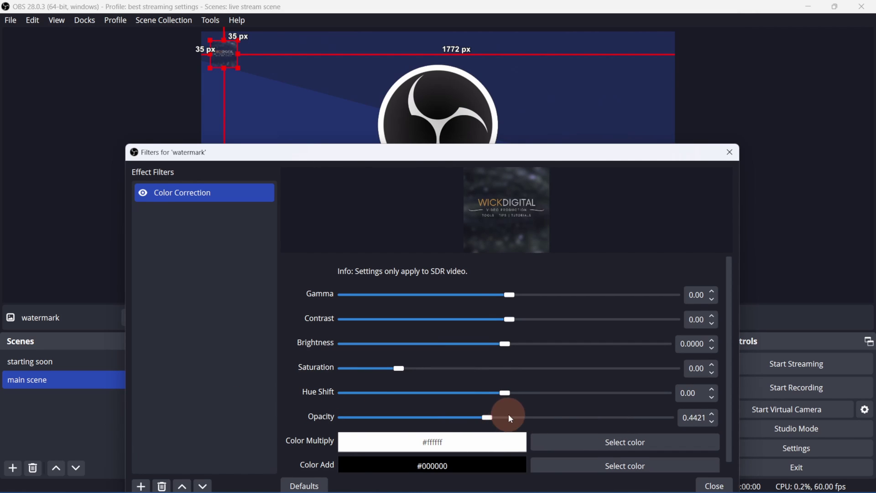
pyautogui.click(714, 485)
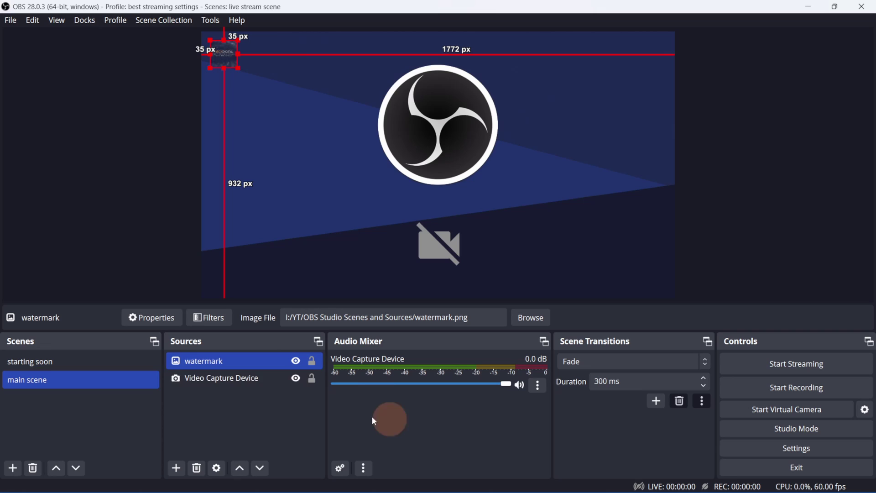
# - Duplicate the main scene into a new scene named 'screen share'
pyautogui.rightClick(24, 378)
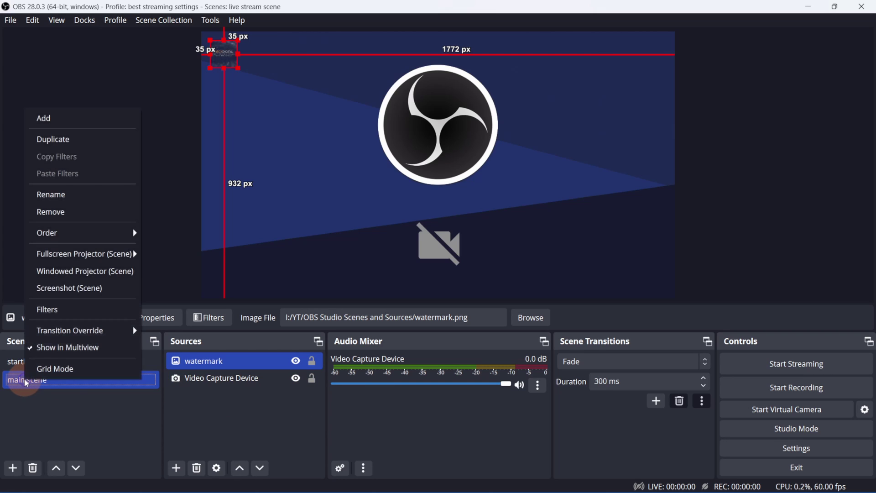
pyautogui.click(62, 142)
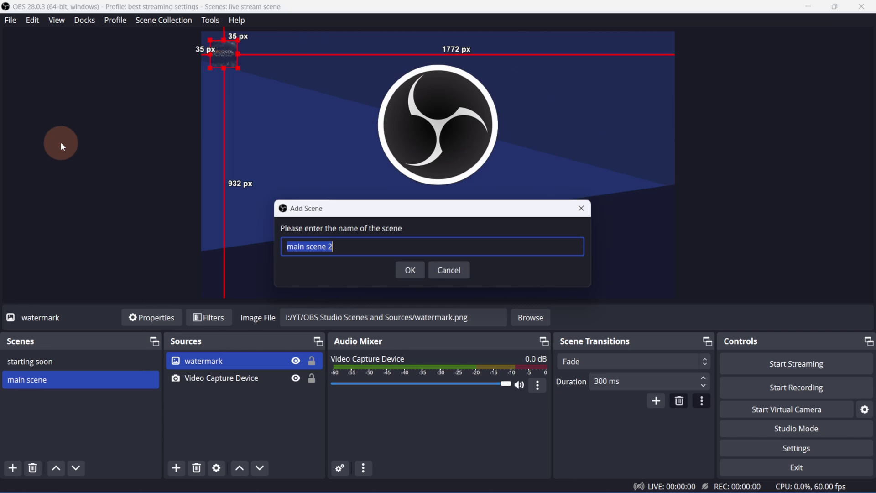
pyautogui.write('screen share')
pyautogui.click(410, 270)
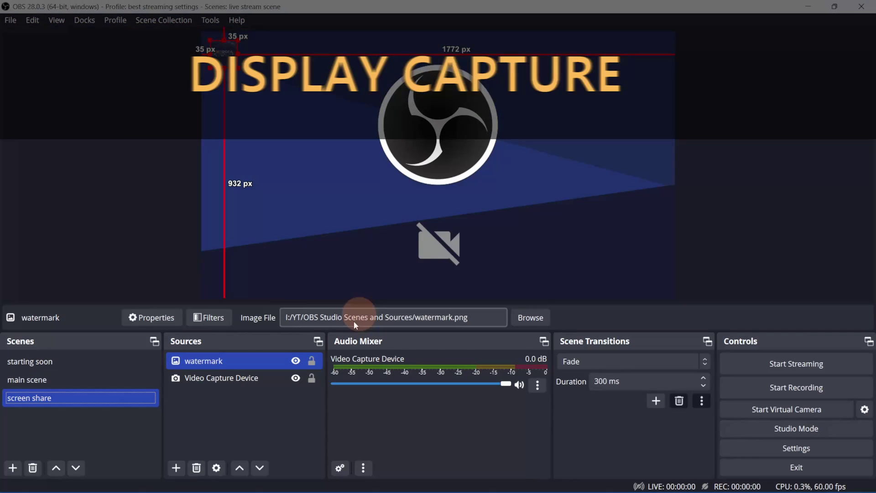
# - Add a Display Capture of Display 2 using the Automatic method, adjusting cursor capture
pyautogui.click(176, 468)
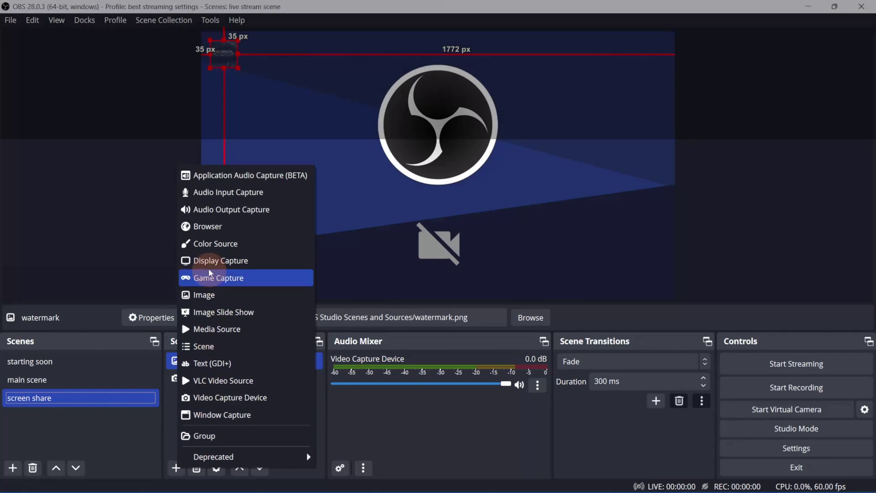
pyautogui.click(210, 265)
pyautogui.click(489, 347)
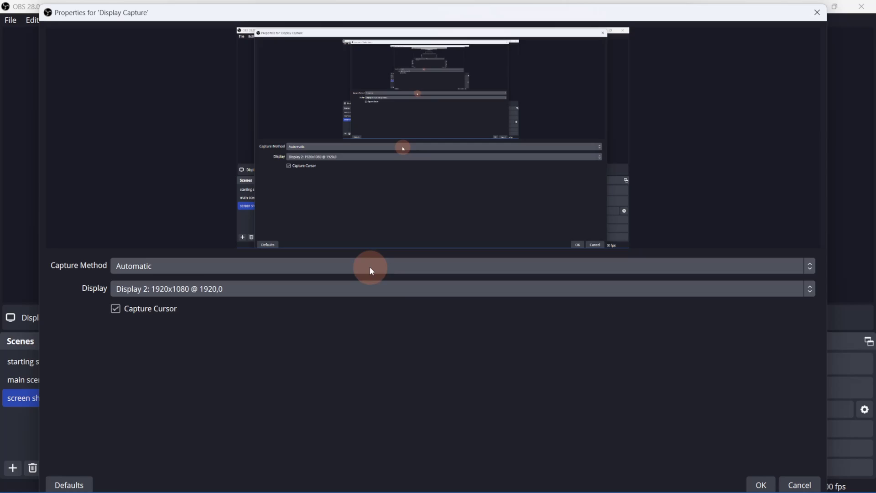
pyautogui.click(370, 270)
pyautogui.click(370, 267)
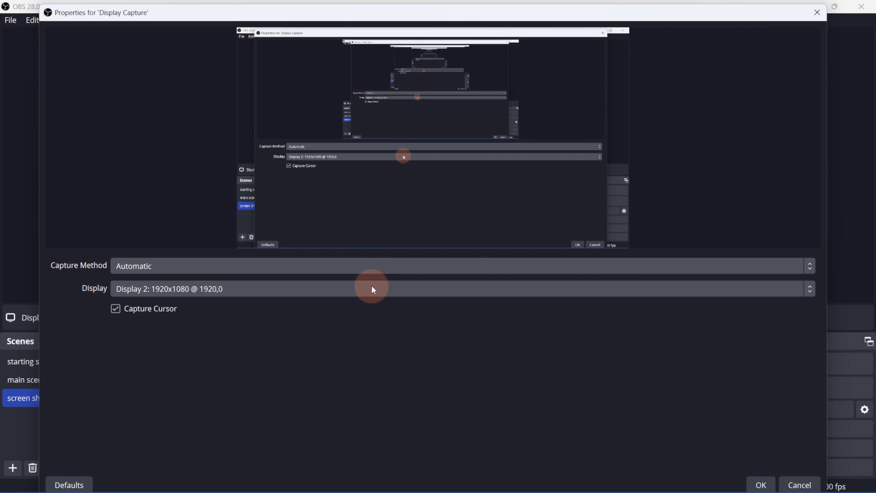
pyautogui.click(372, 285)
pyautogui.click(372, 286)
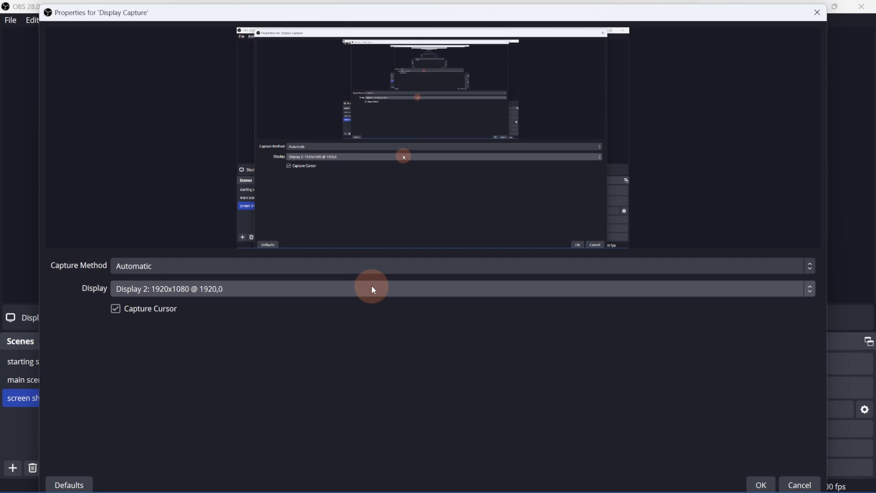
pyautogui.click(116, 309)
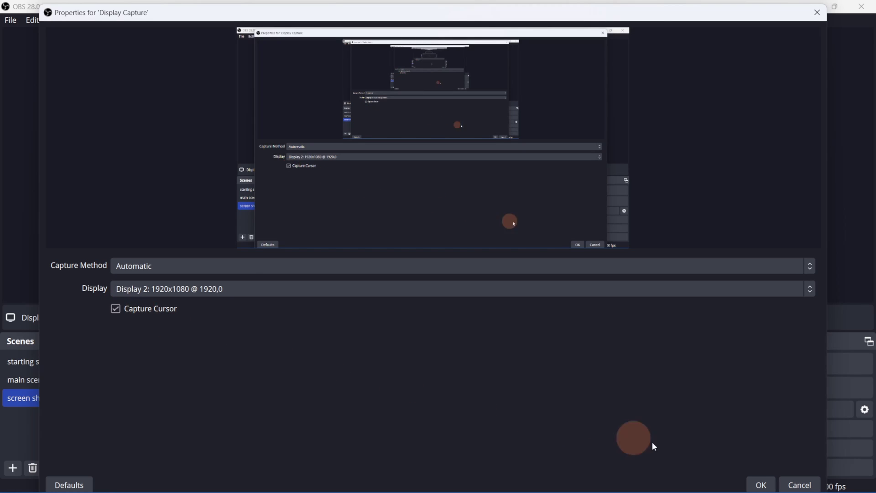
pyautogui.click(760, 484)
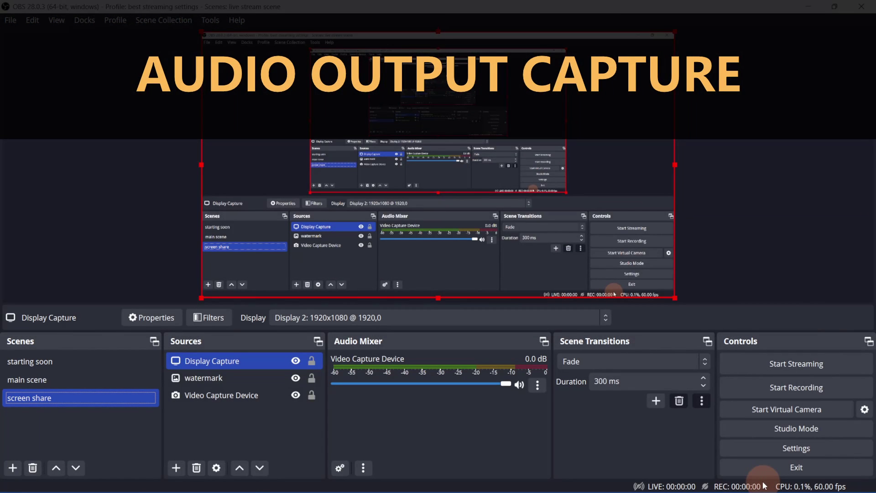
# - Add an Audio Output Capture source using the Speakers (Realtek(R) Audio) device
pyautogui.click(176, 468)
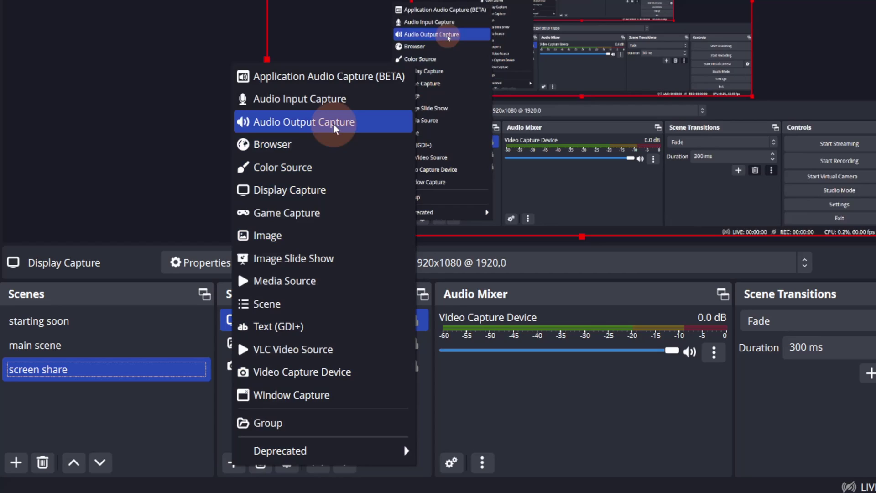
pyautogui.click(324, 122)
pyautogui.click(665, 304)
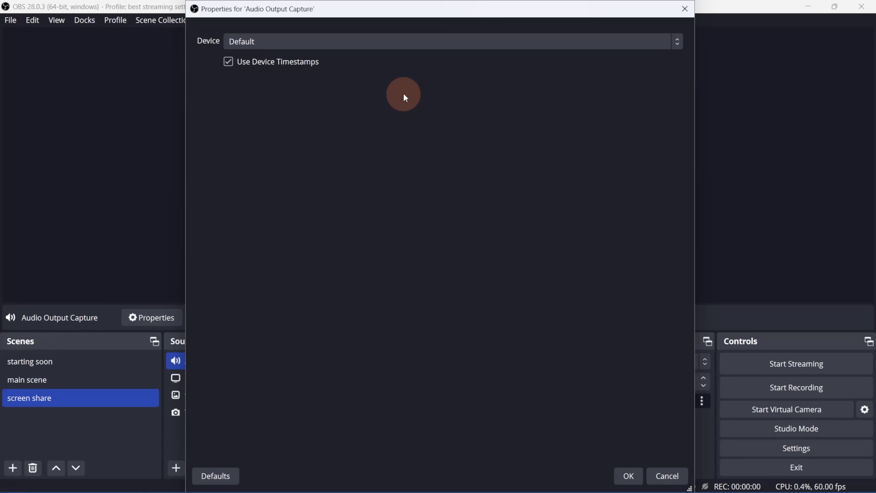
pyautogui.click(364, 43)
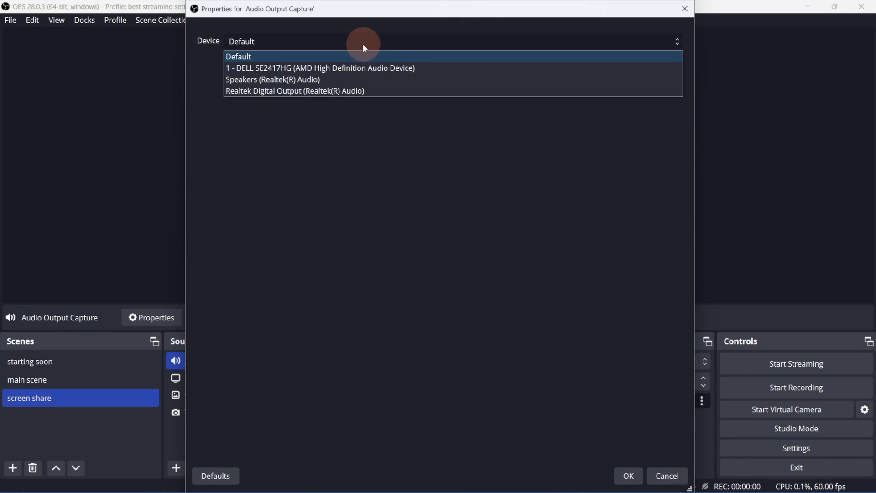
pyautogui.click(378, 79)
pyautogui.click(627, 476)
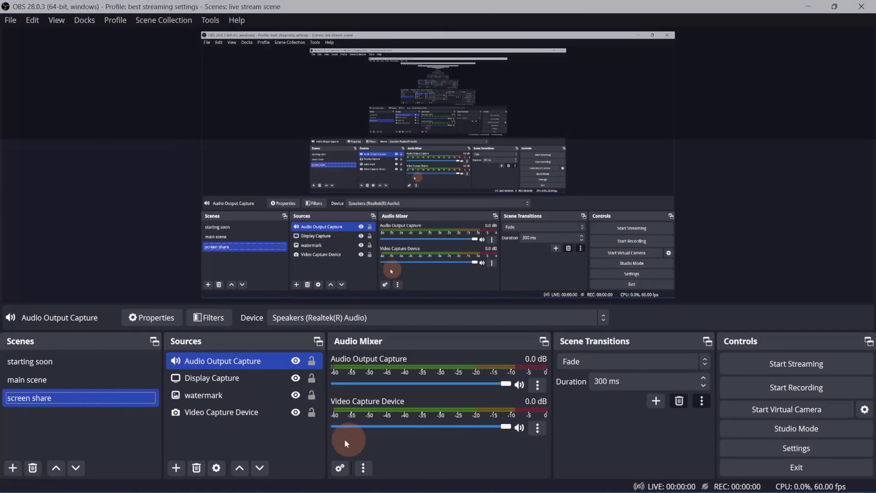
# - Add an Application Audio Capture (BETA) source and view its available windows
pyautogui.click(176, 469)
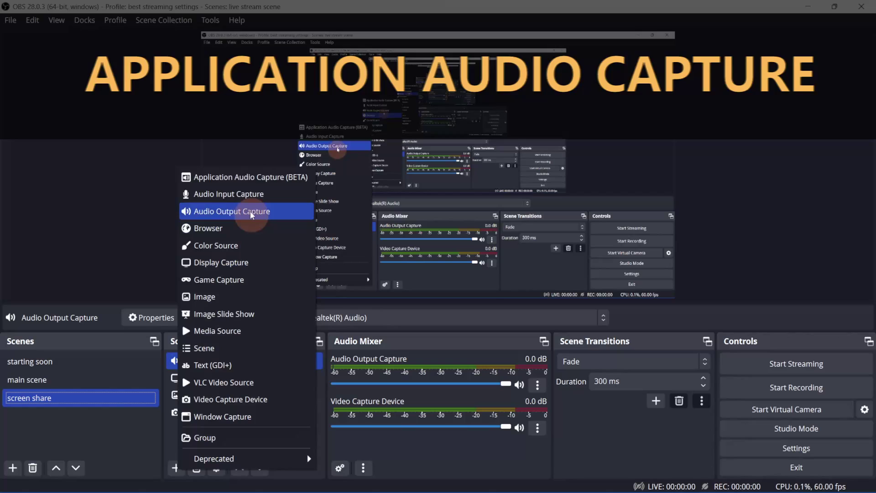
pyautogui.click(239, 177)
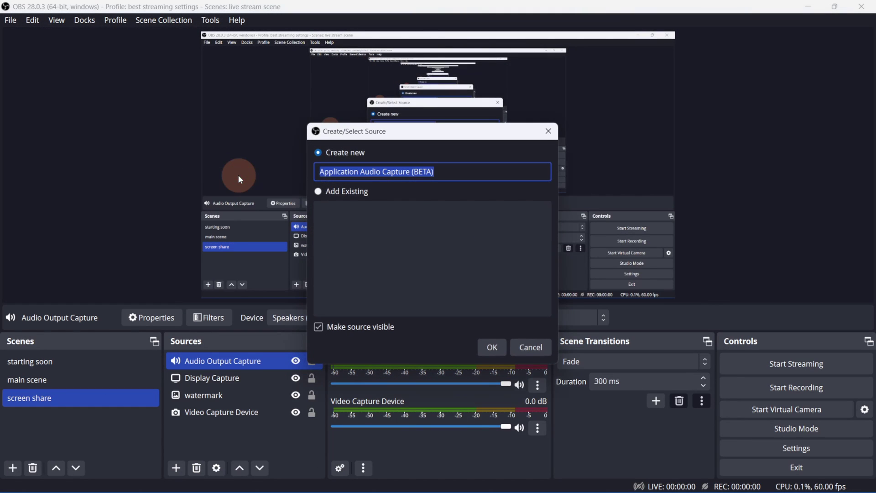
pyautogui.click(503, 352)
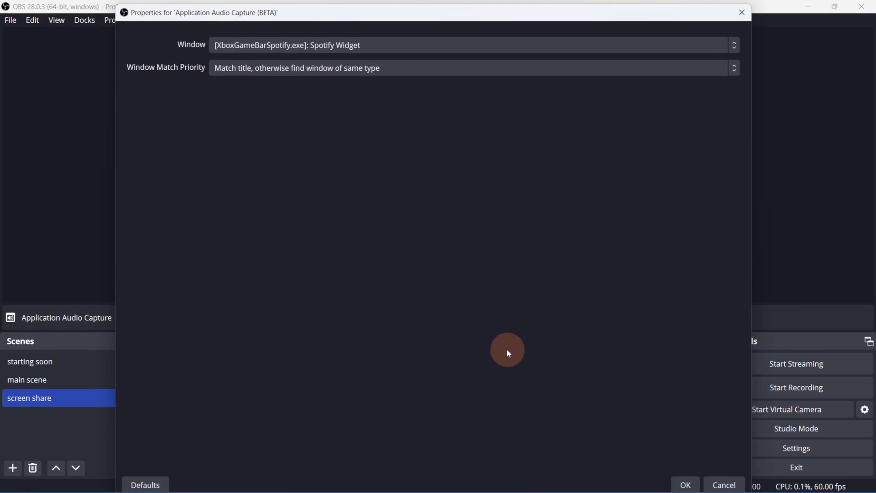
pyautogui.click(678, 48)
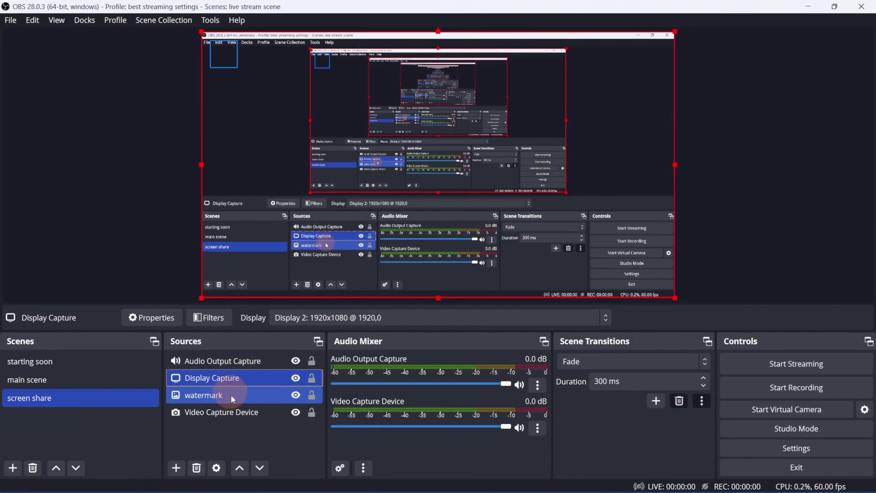
# - Move the Display Capture source down to the bottom of the source list
pyautogui.click(259, 468)
pyautogui.click(260, 469)
pyautogui.click(259, 469)
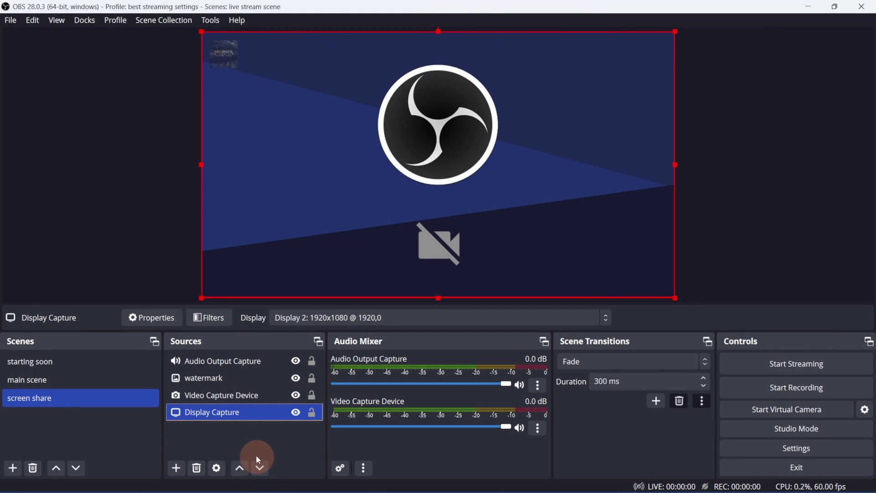
# - Shrink the Video Capture Device camera into the bottom-right corner of the screen share scene
pyautogui.keyDown('ctrl'); pyautogui.click(247, 395); pyautogui.keyUp('ctrl')
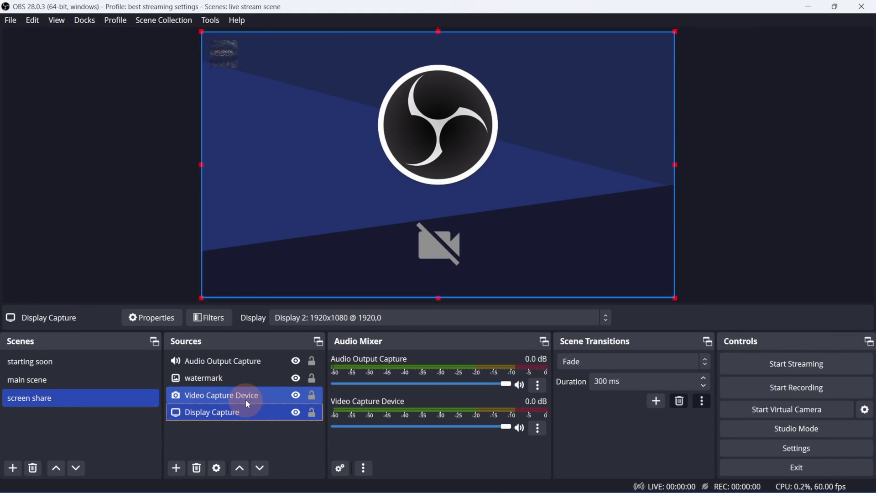
pyautogui.click(246, 398)
pyautogui.moveTo(196, 33); pyautogui.dragTo(542, 218)
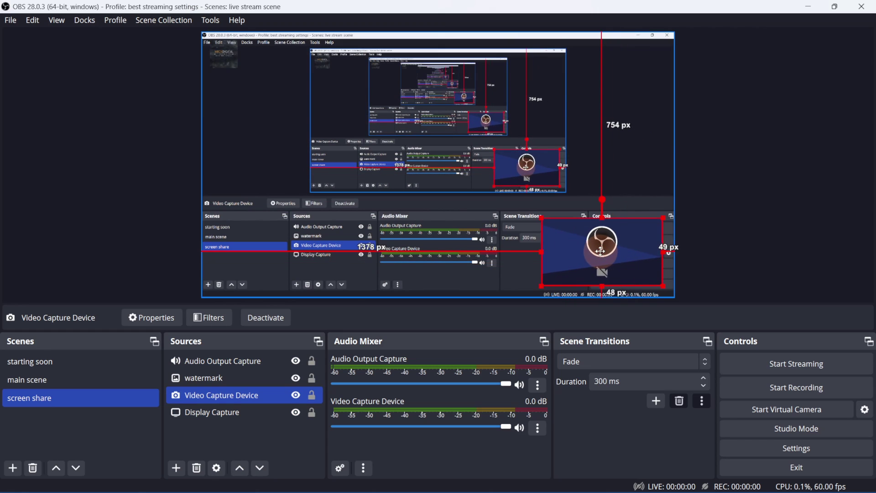
pyautogui.click(707, 251)
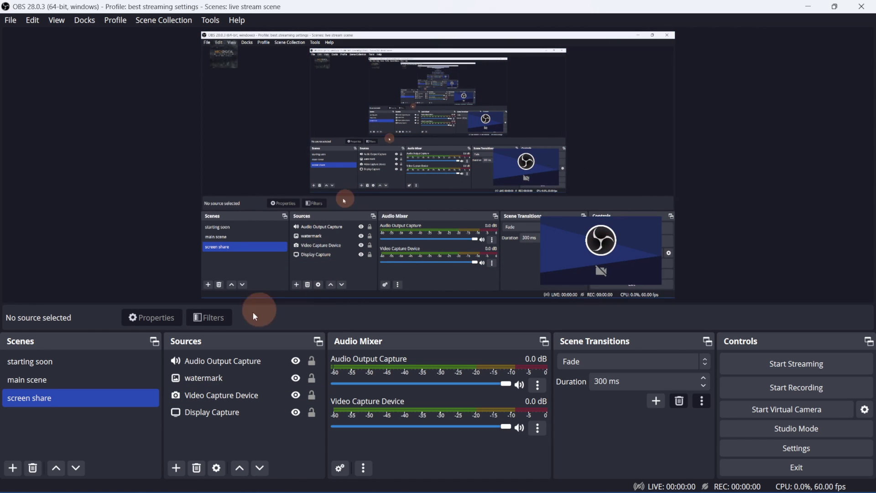
pyautogui.click(51, 379)
pyautogui.click(50, 365)
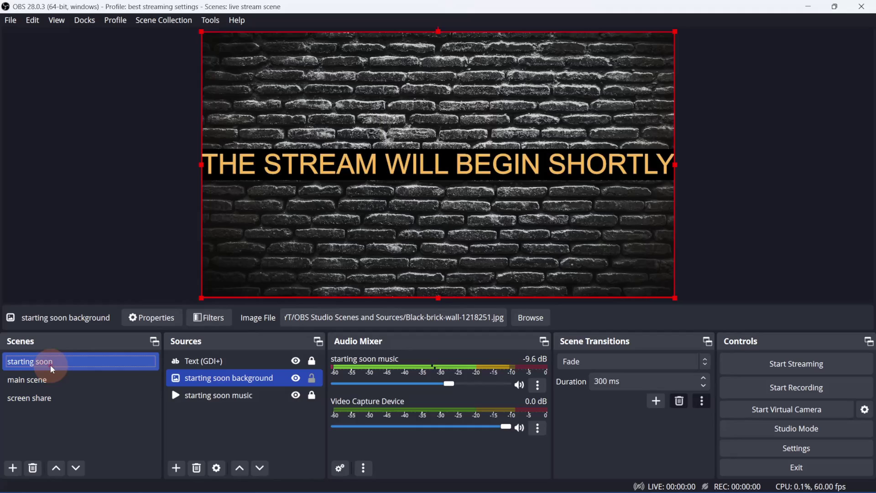
pyautogui.click(47, 378)
pyautogui.click(44, 396)
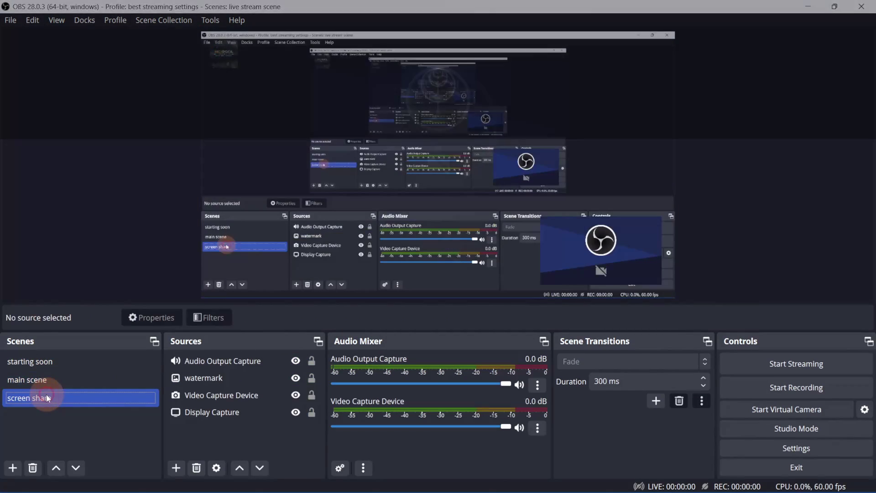
pyautogui.click(45, 378)
pyautogui.click(47, 363)
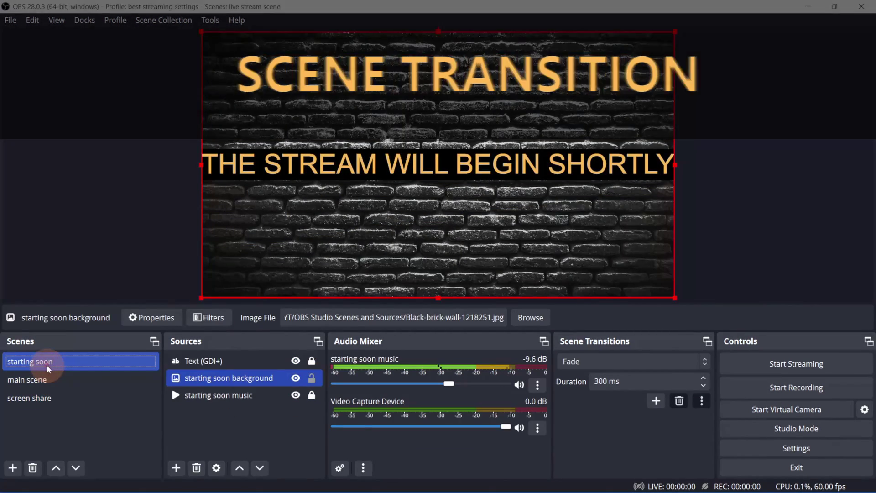
pyautogui.click(460, 367)
pyautogui.click(675, 361)
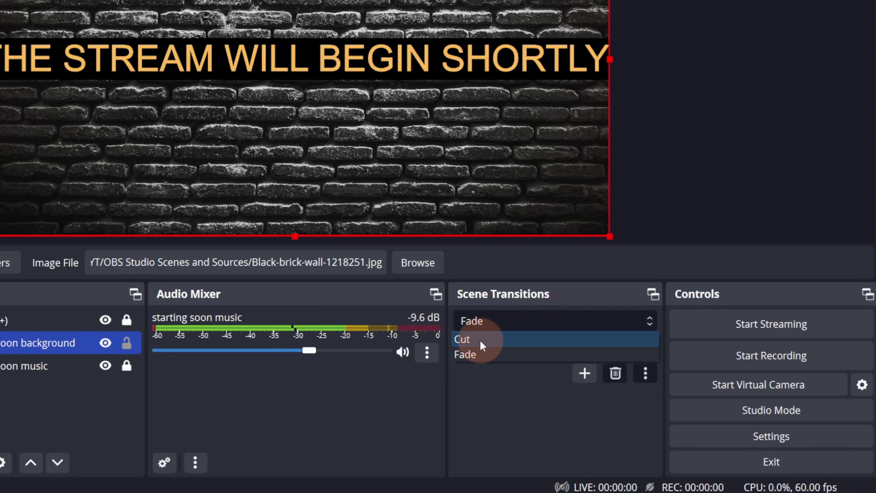
pyautogui.click(500, 355)
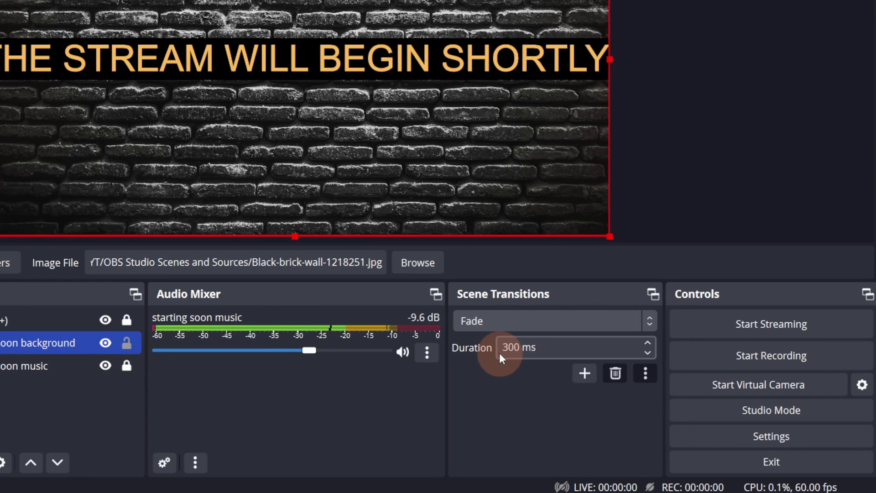
pyautogui.click(583, 373)
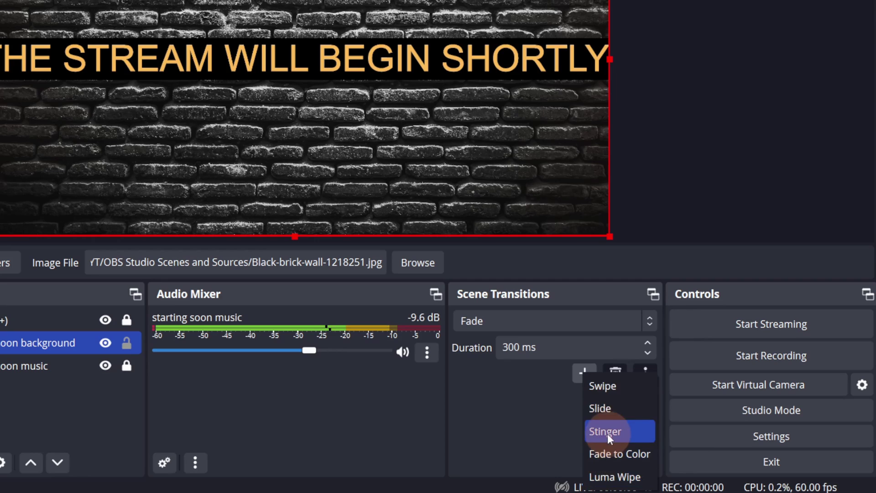
pyautogui.click(505, 388)
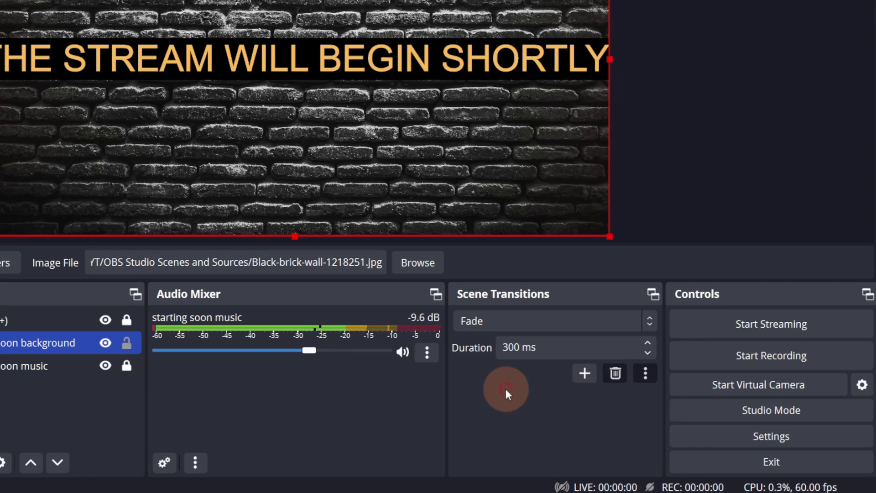